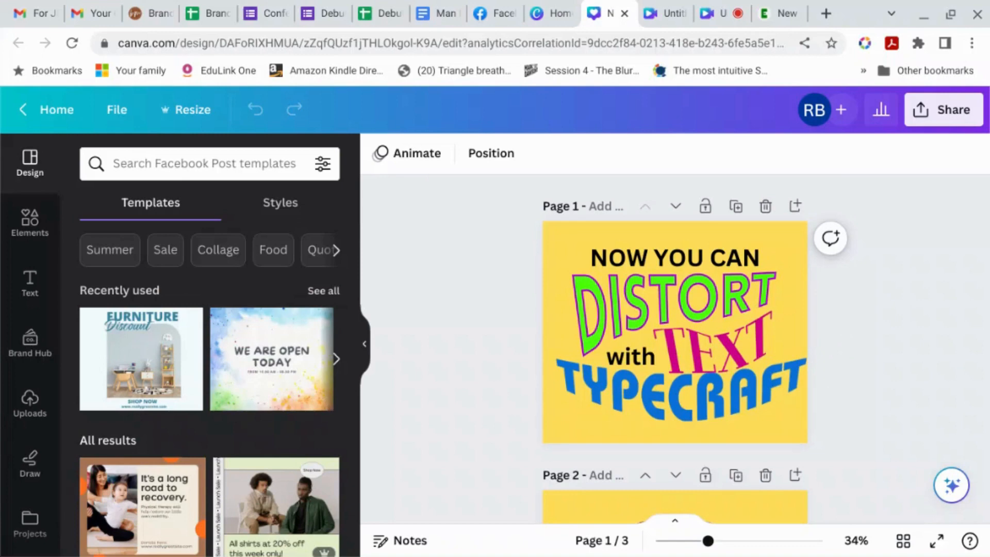
Look through the distorted-text samples in the Facebook post pages and the murder-mystery video design
scroll(846, 341, down, 5)
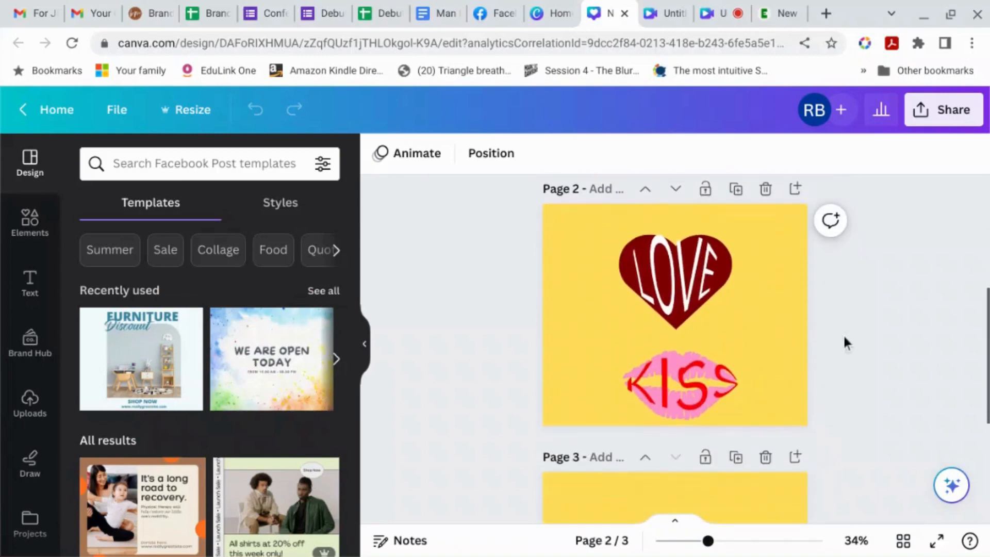
scroll(845, 342, up, 1)
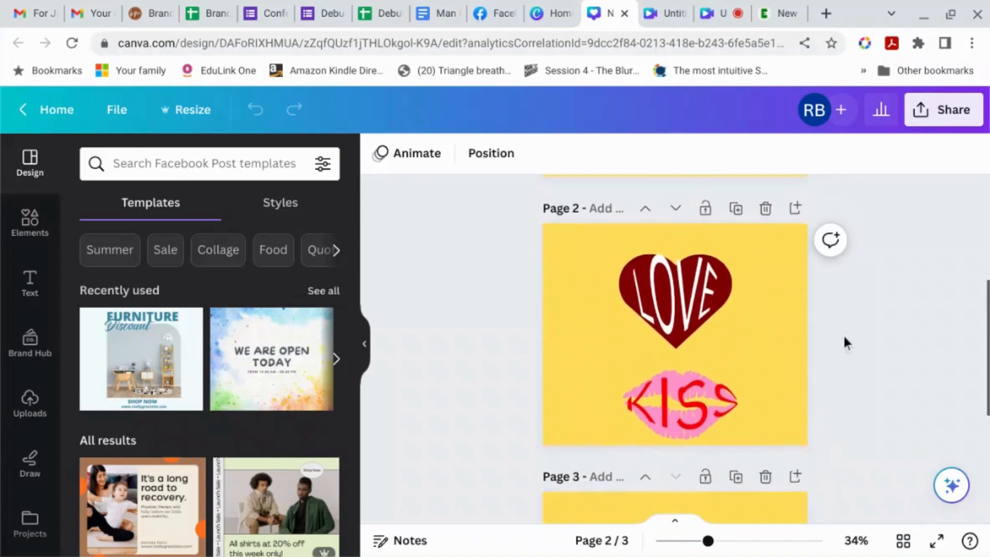
scroll(845, 342, down, 5)
scroll(845, 341, up, 10)
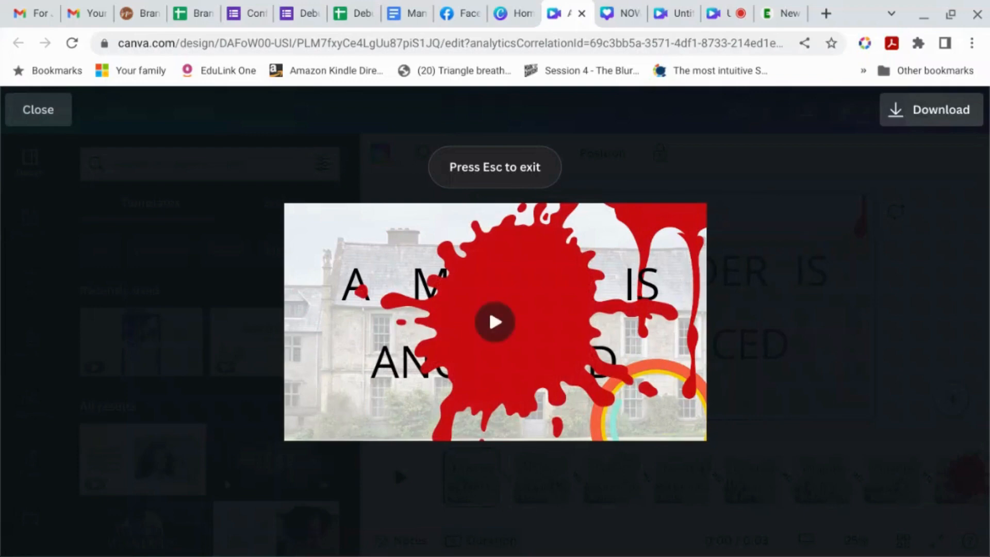
click(49, 121)
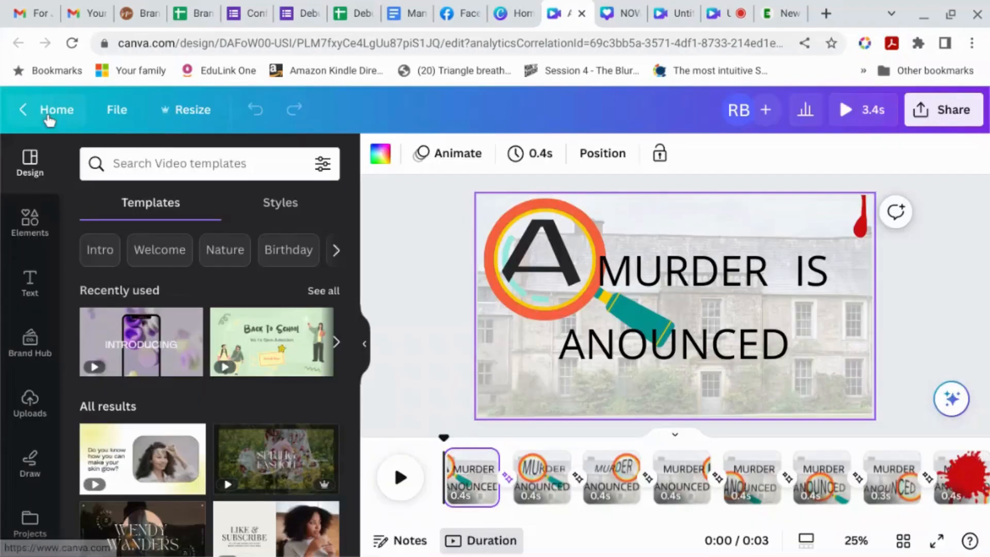
mouse_move(620, 20)
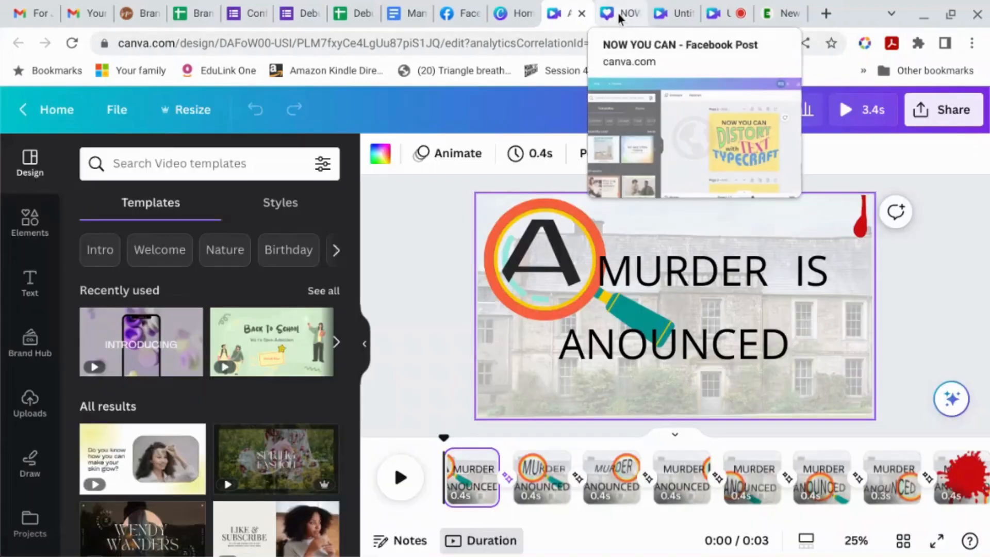
click(621, 19)
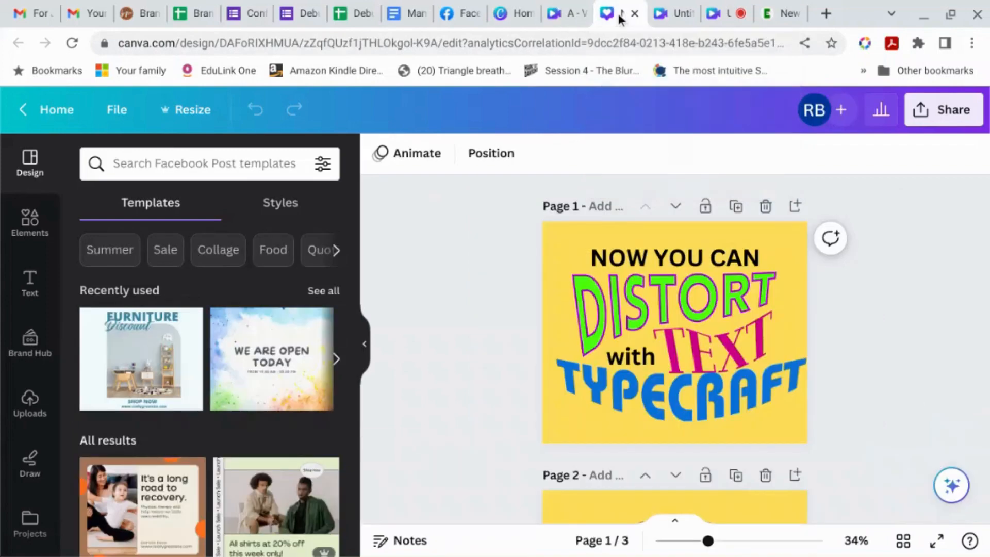
scroll(683, 261, down, 5)
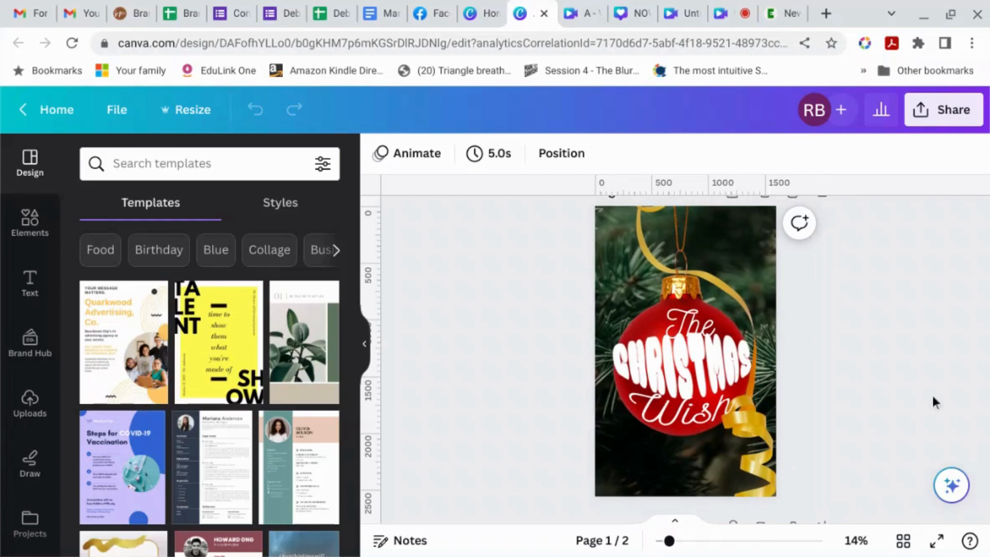
On the second book cover page, move the "THE BLACK" title slightly down and to the right, closer to the curved "RIBBON" text
scroll(823, 408, down, 5)
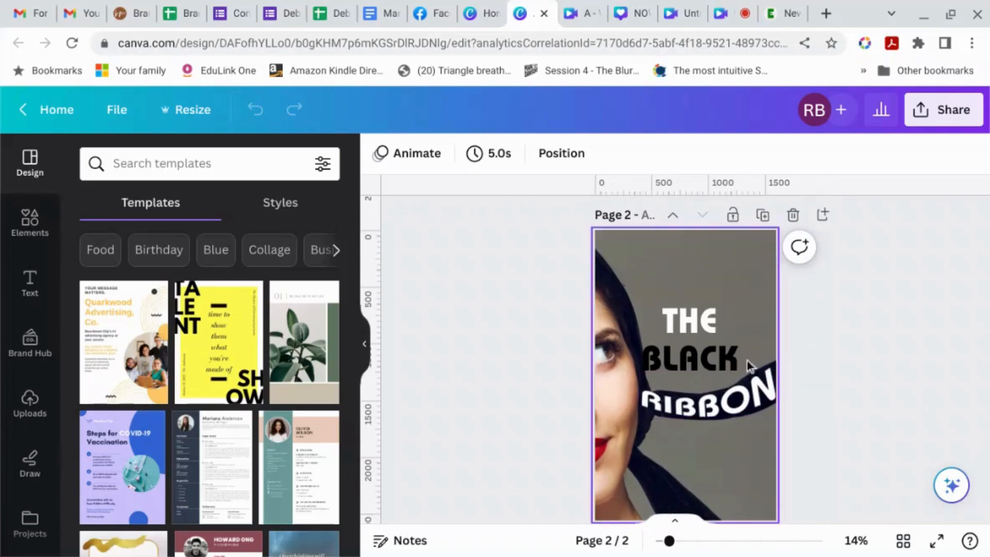
drag(725, 354, 736, 358)
click(918, 379)
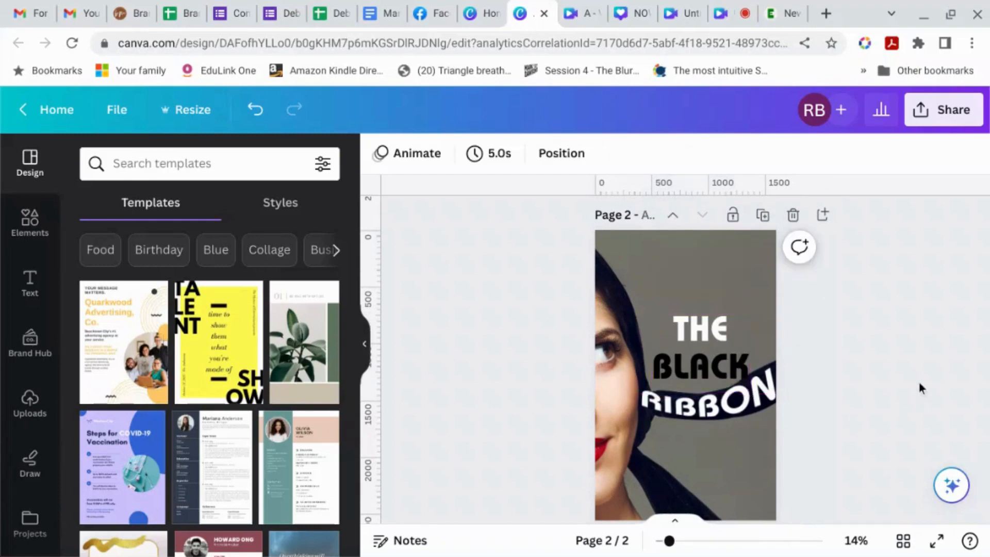
scroll(918, 379, up, 5)
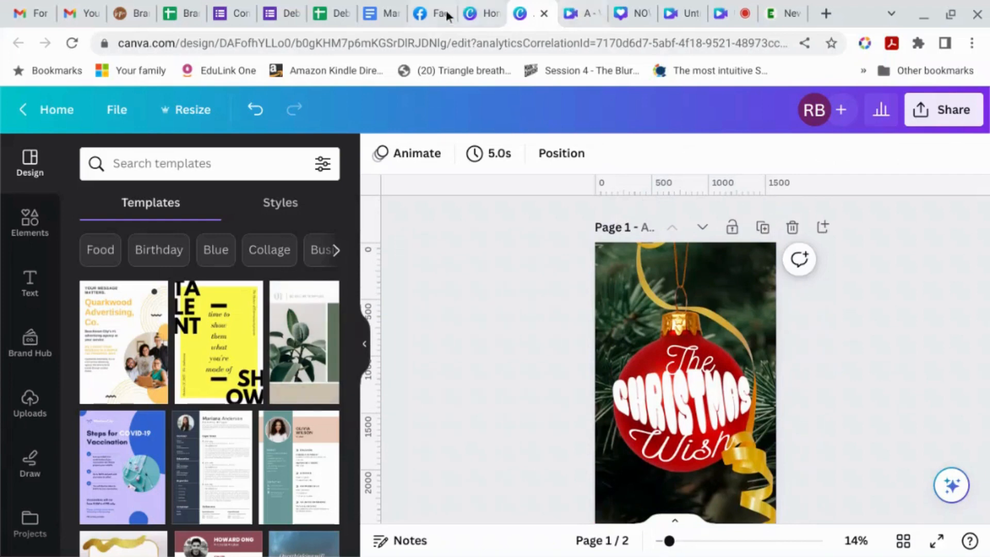
Create a new blank design with the recent custom size 1600 × 2560 px
click(472, 13)
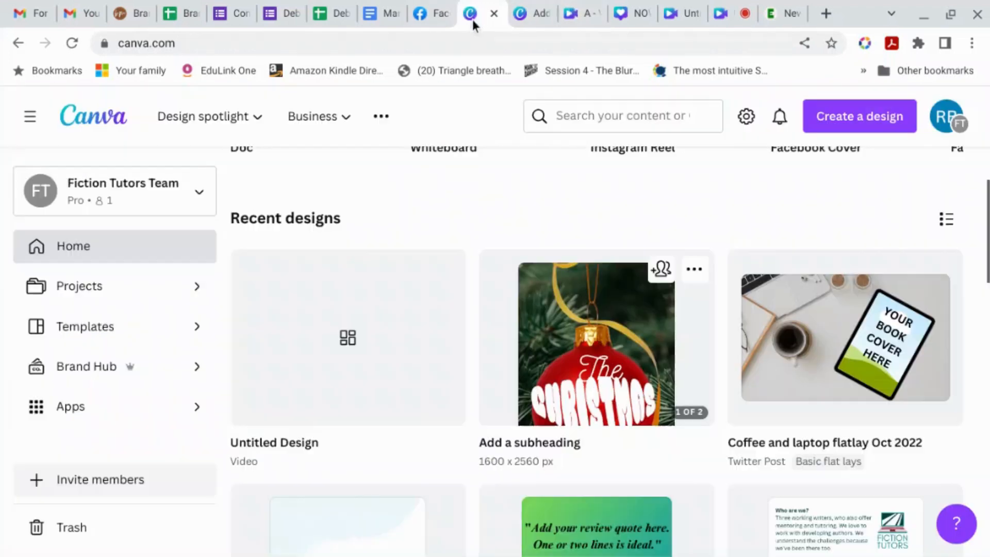
click(864, 120)
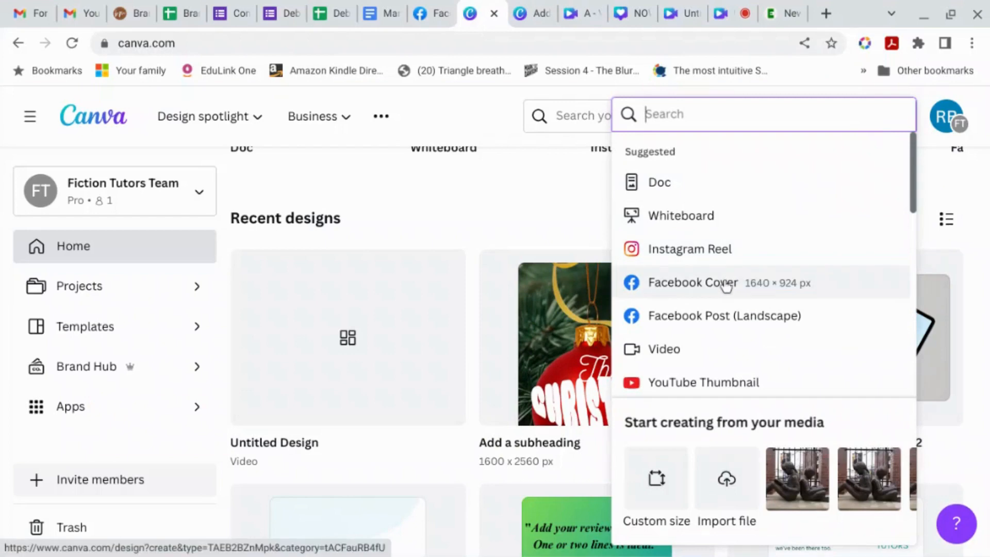
scroll(724, 287, down, 5)
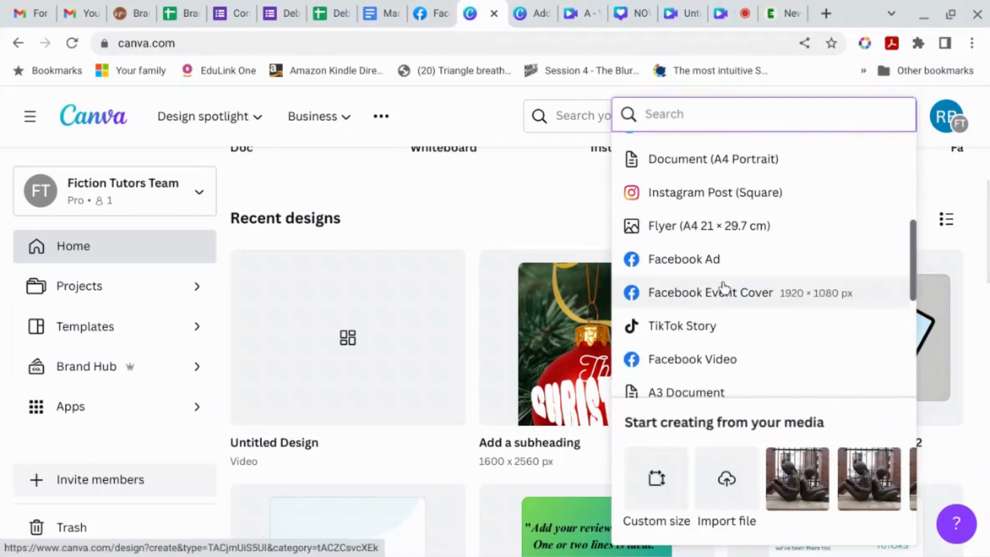
click(655, 477)
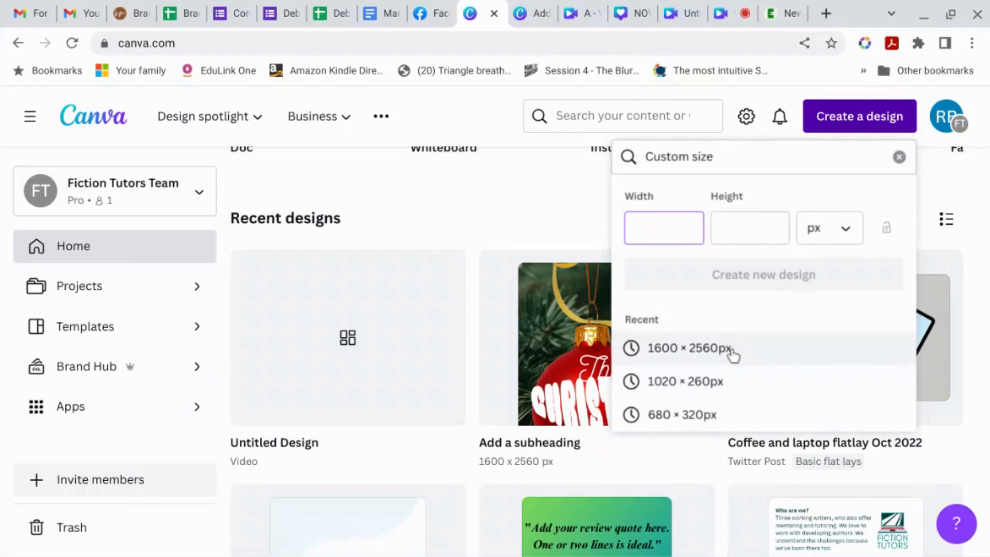
click(731, 351)
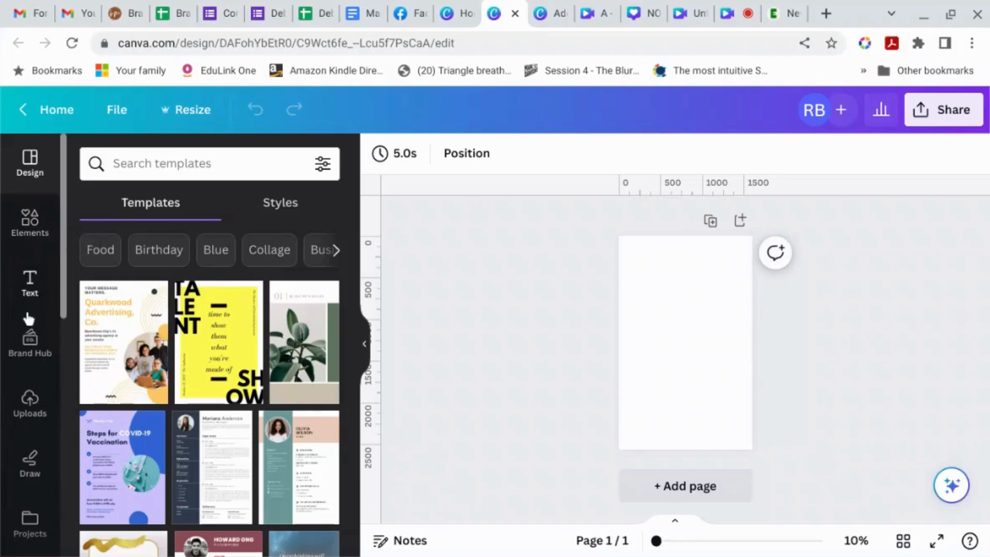
Fill the blank page's background with the lighter teal from the Fiction Tutors colour palette
click(254, 300)
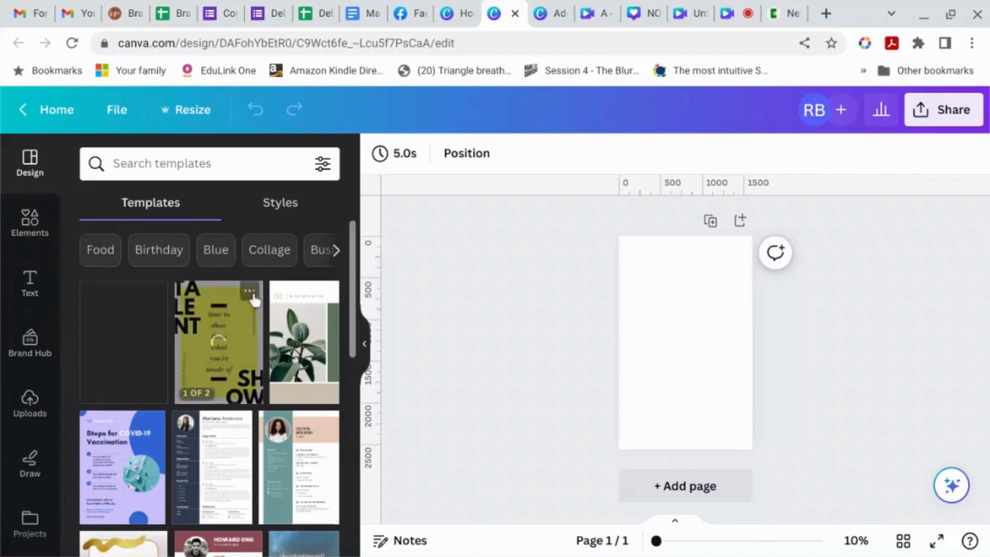
click(663, 295)
click(381, 155)
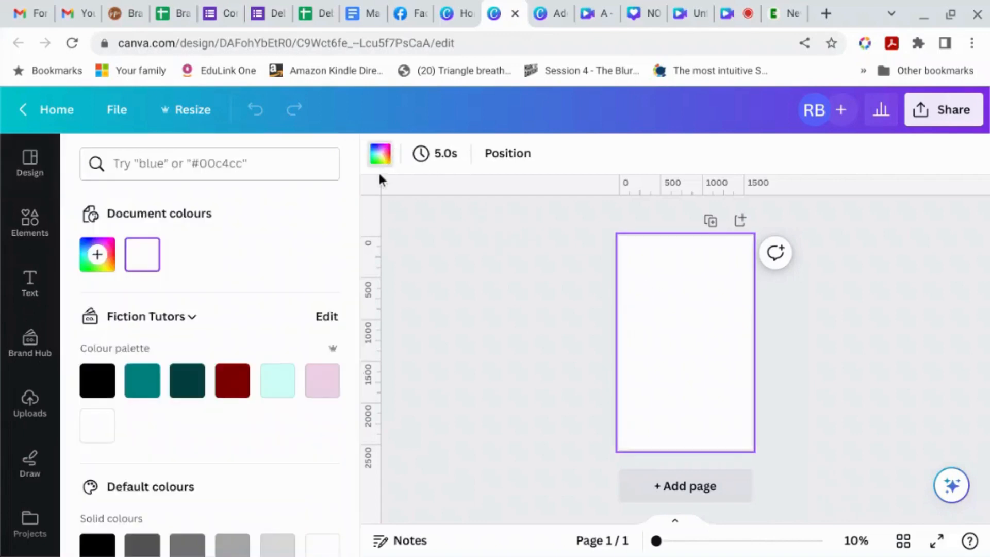
click(160, 371)
click(532, 351)
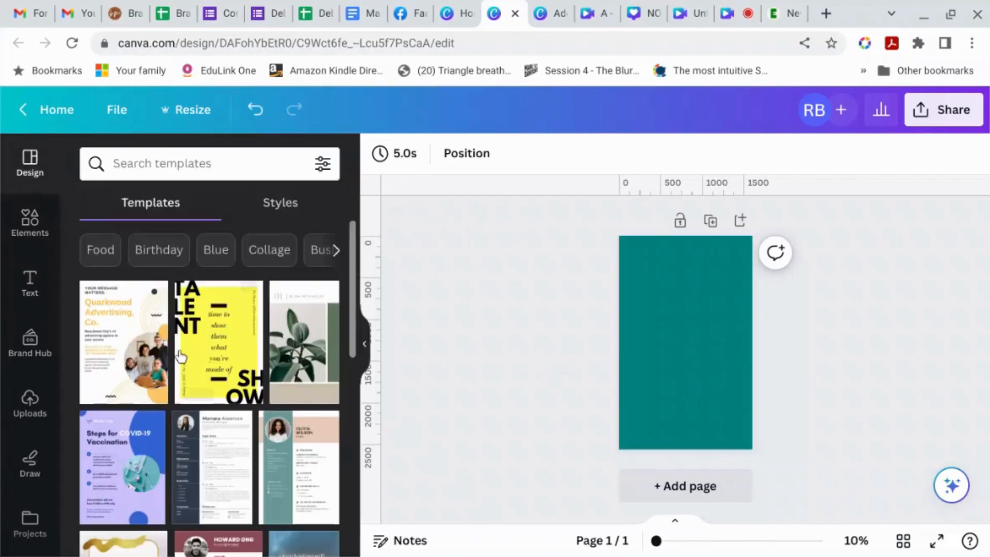
Search the elements library for "bauble" and look over the suggested graphics and photos
click(35, 223)
click(124, 164)
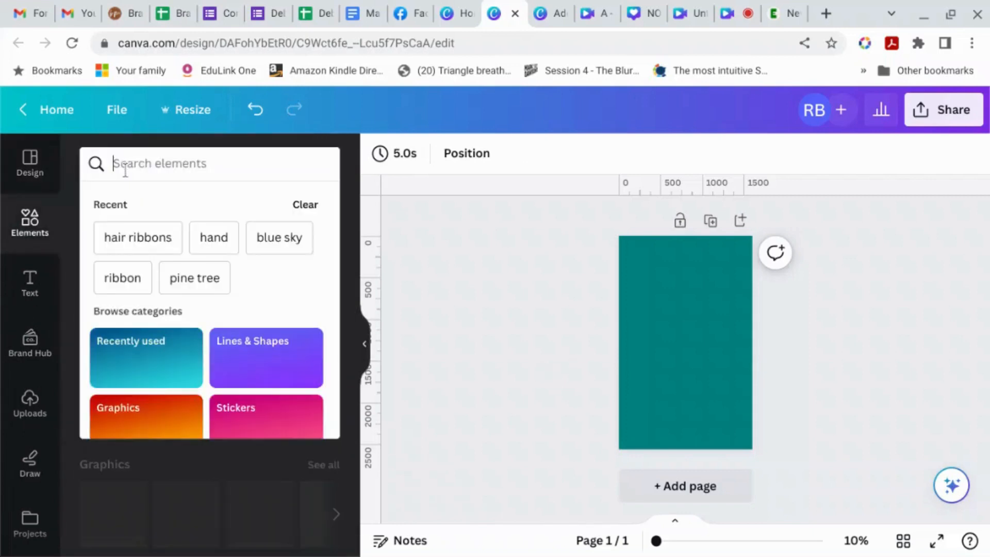
text(bauble)
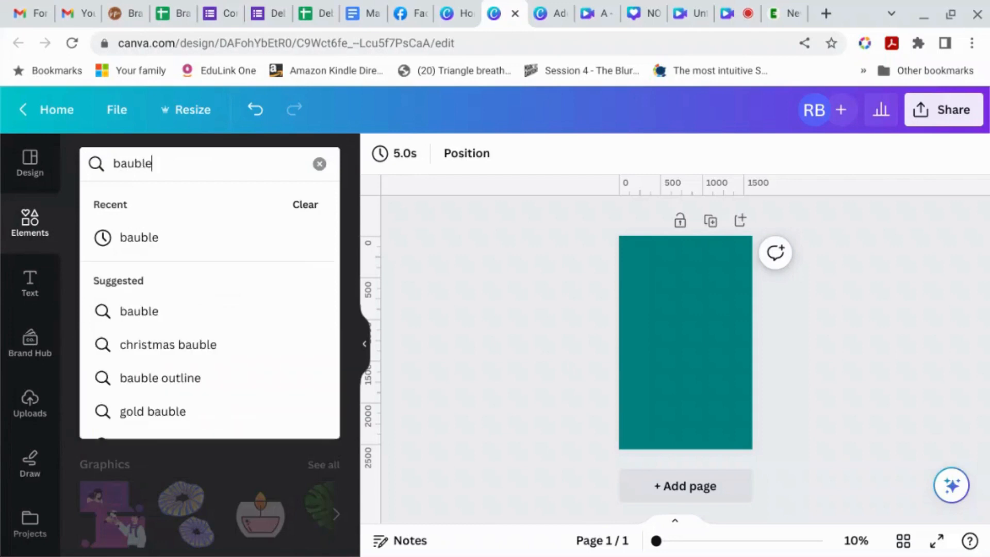
key(Return)
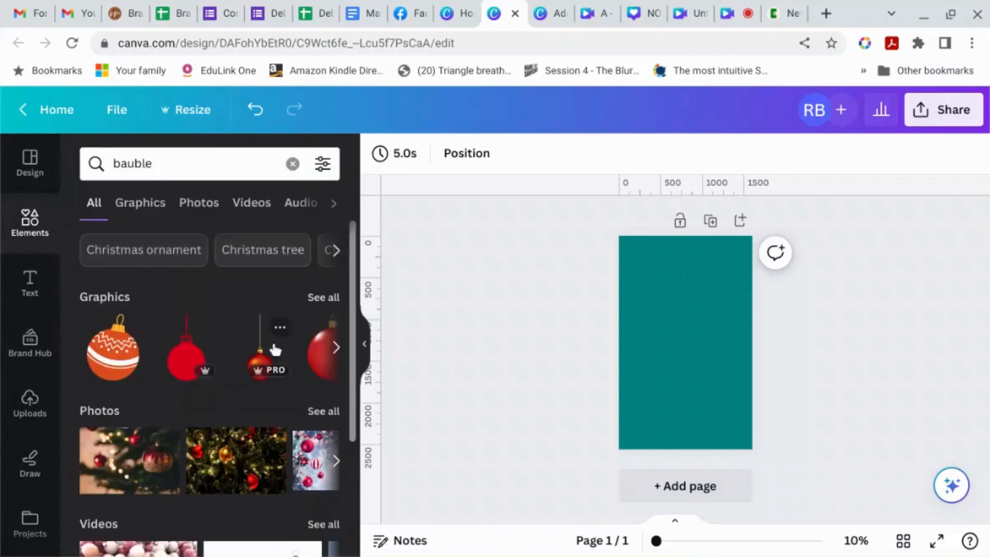
scroll(272, 347, down, 3)
scroll(273, 349, up, 3)
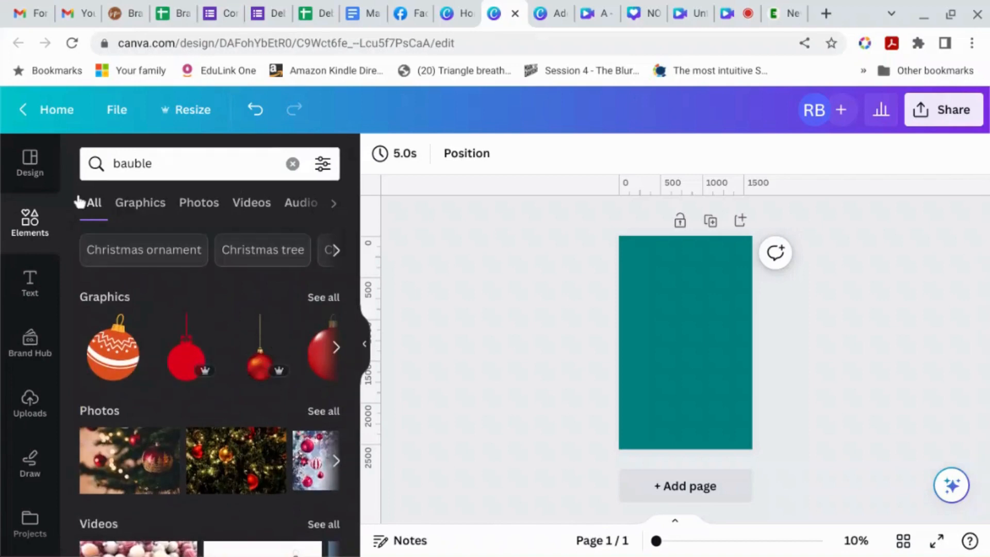
Add the red bauble with the gold curled ribbon from the recently used elements to the page
click(20, 228)
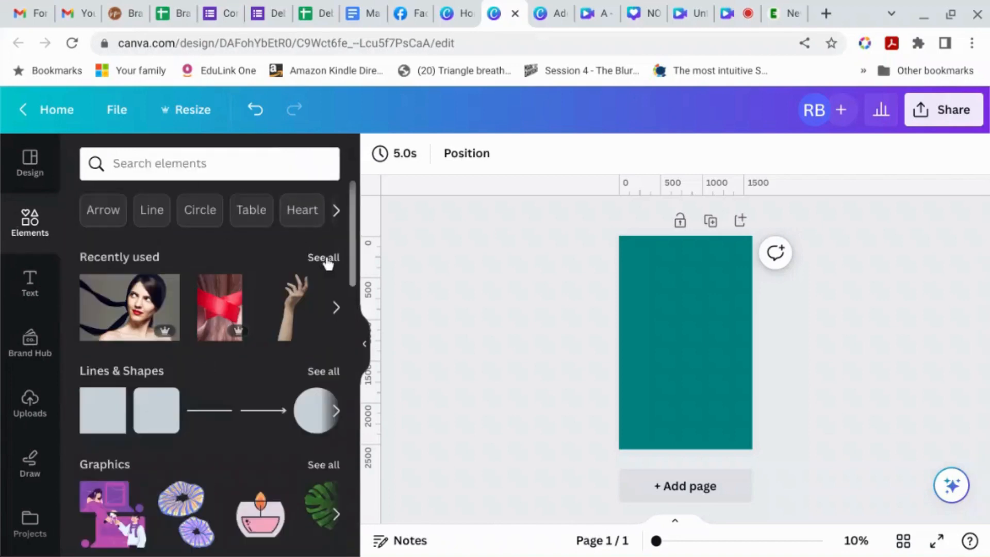
click(324, 257)
scroll(243, 369, down, 5)
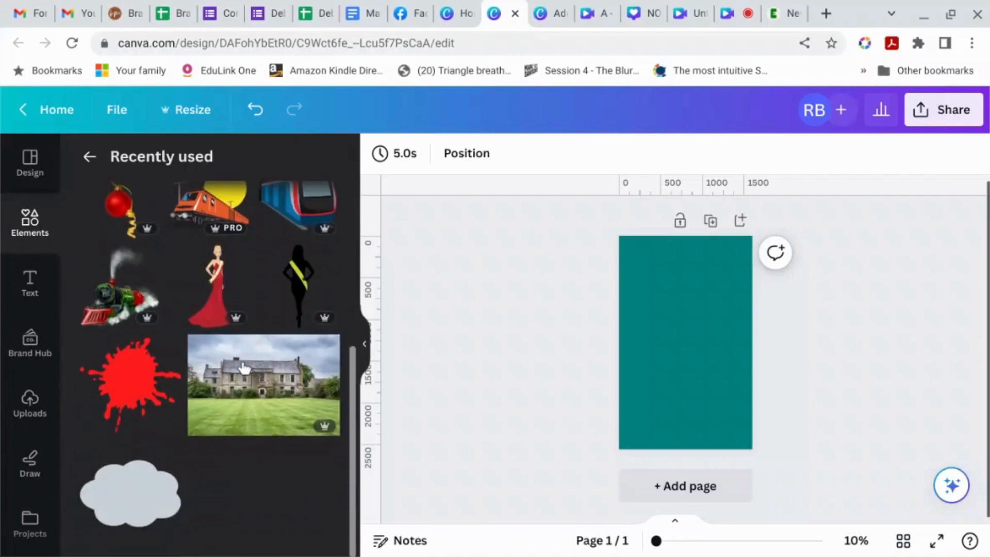
scroll(207, 392, up, 5)
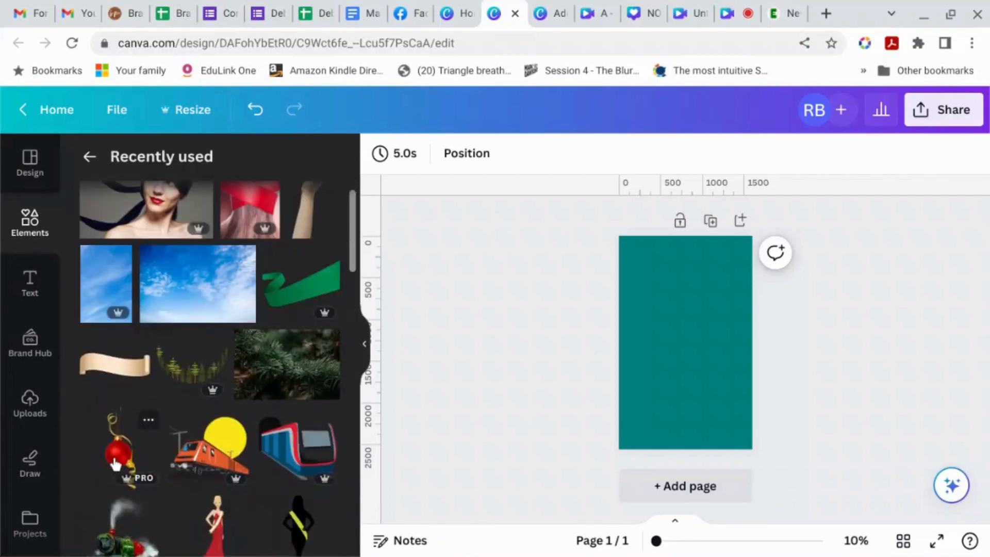
click(114, 464)
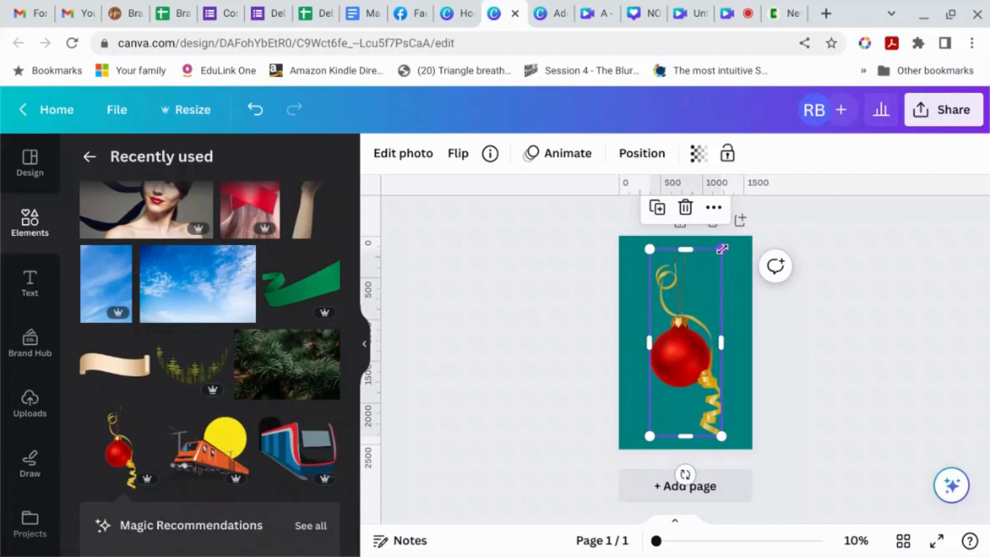
Enlarge the bauble to about 1,375 × 3,583 px and position it so the red ball sits near the middle of the page
drag(722, 249, 777, 149)
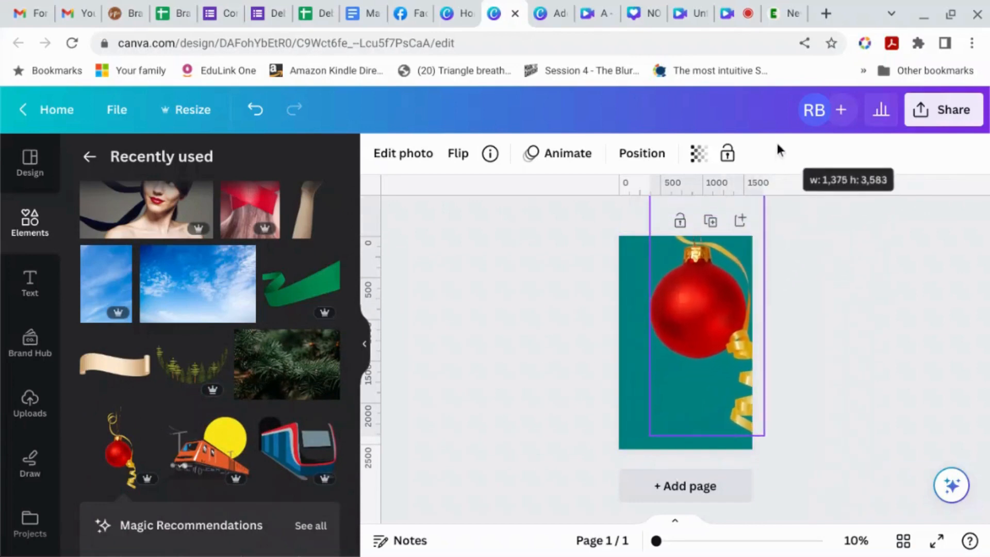
drag(714, 310, 698, 324)
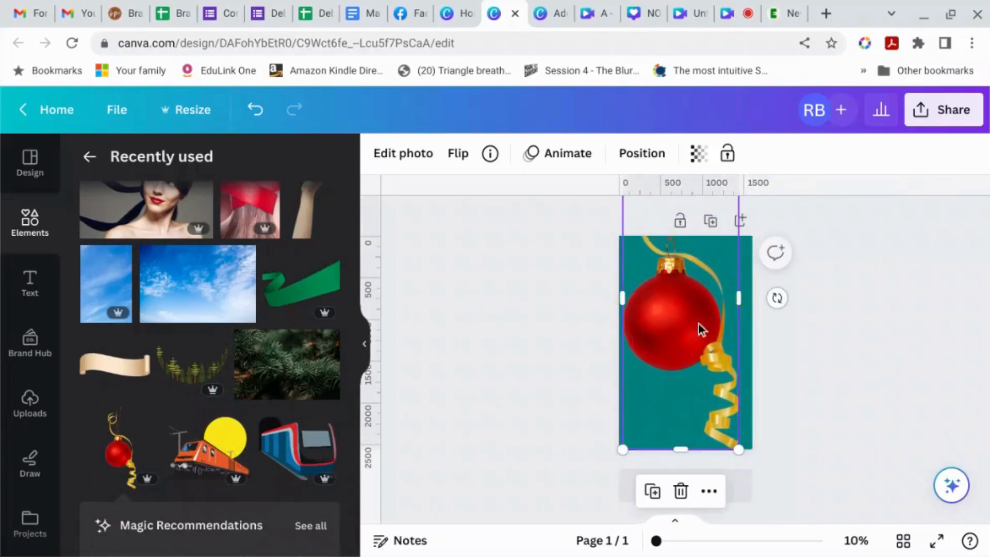
mouse_move(698, 367)
mouse_down()
mouse_move(699, 395)
mouse_move(697, 381)
mouse_up()
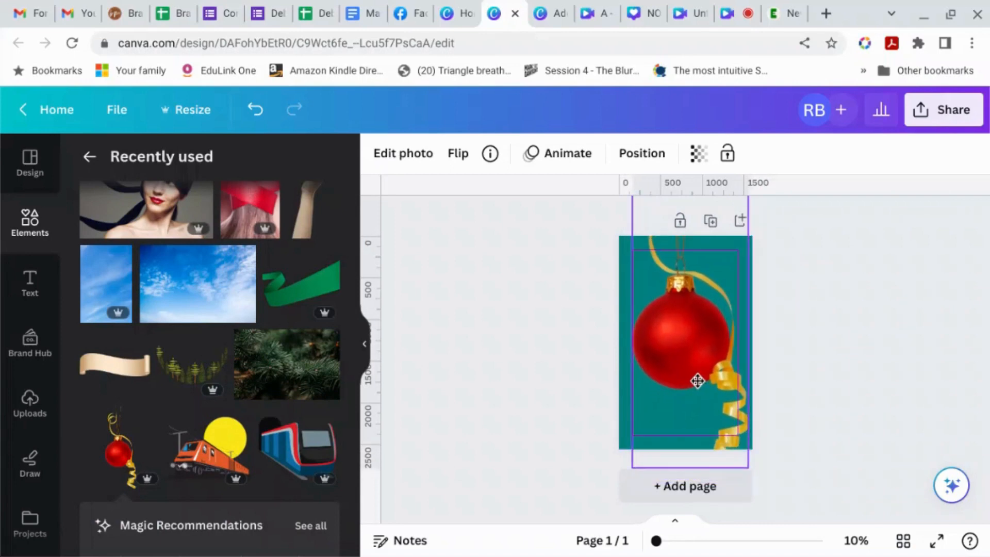
click(834, 385)
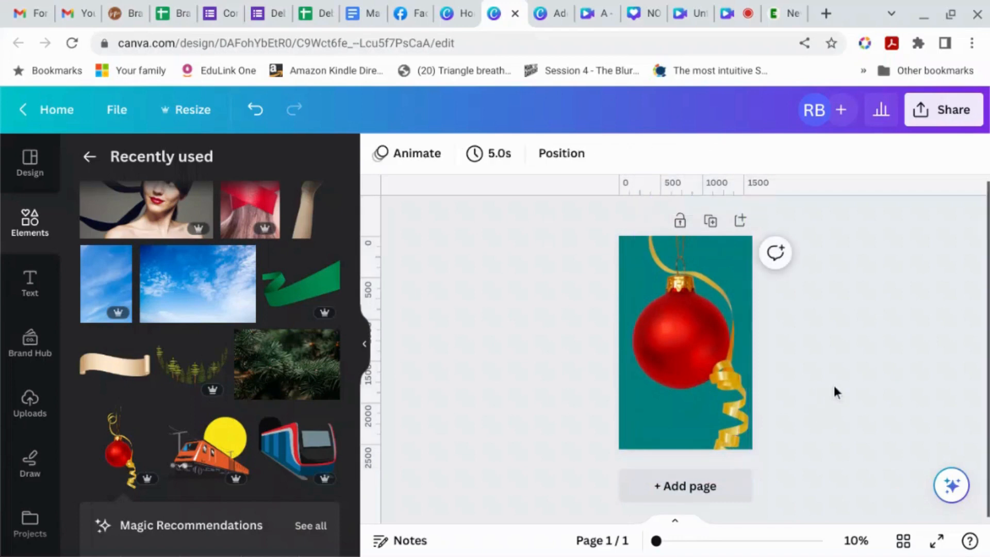
Add the recently used dark pine branch photo and enlarge it until it covers the whole page
click(632, 270)
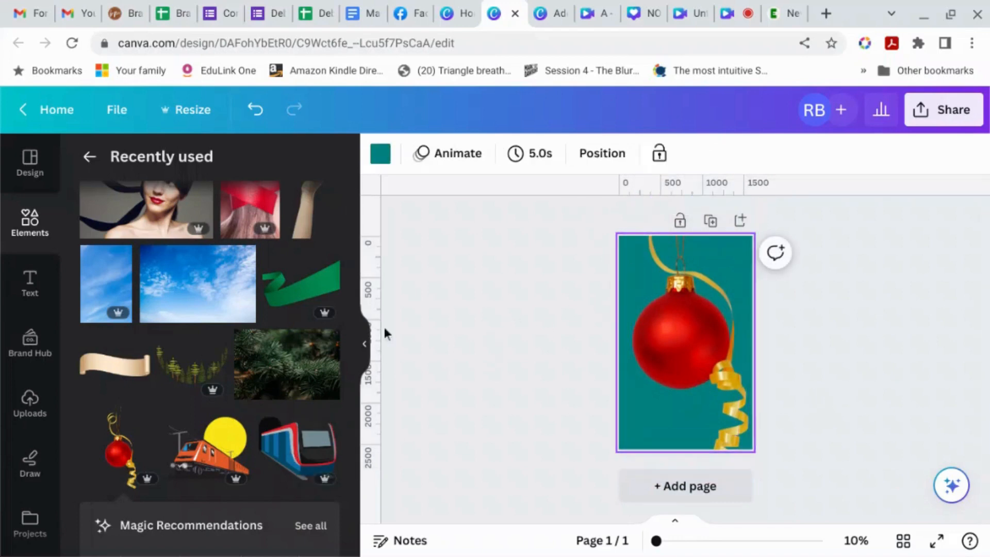
click(312, 361)
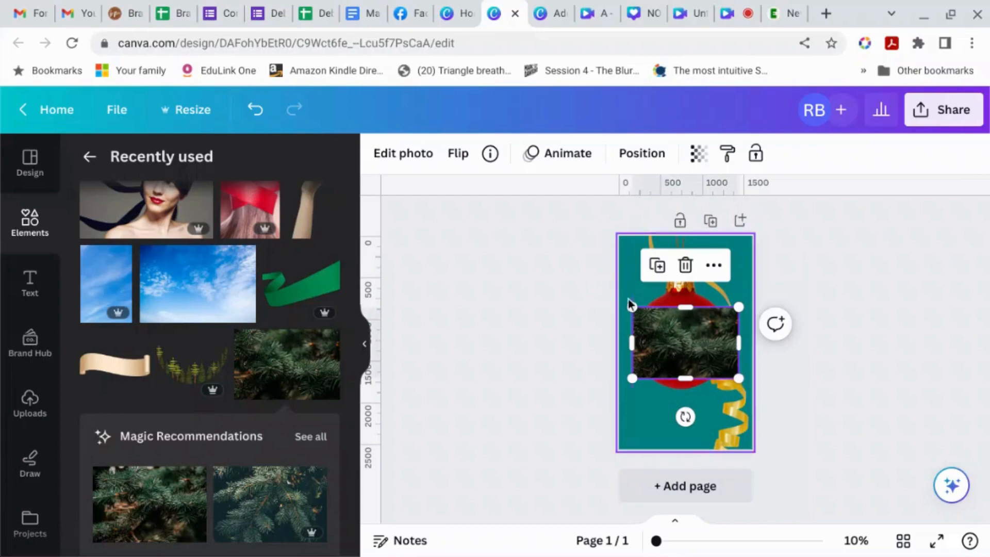
drag(633, 307, 525, 235)
drag(738, 378, 809, 508)
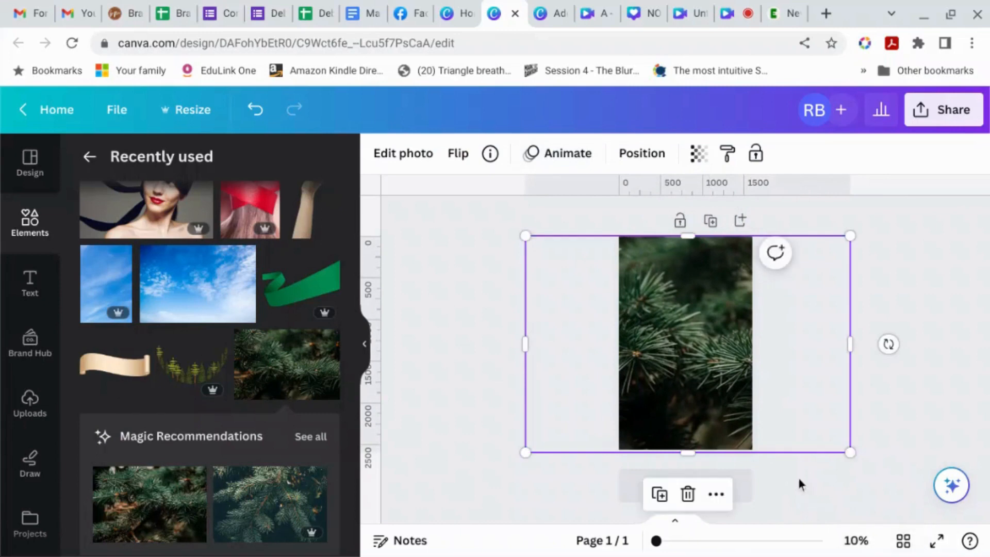
Apply the Blur effect to the pine branch photo with an intensity of 40
click(403, 165)
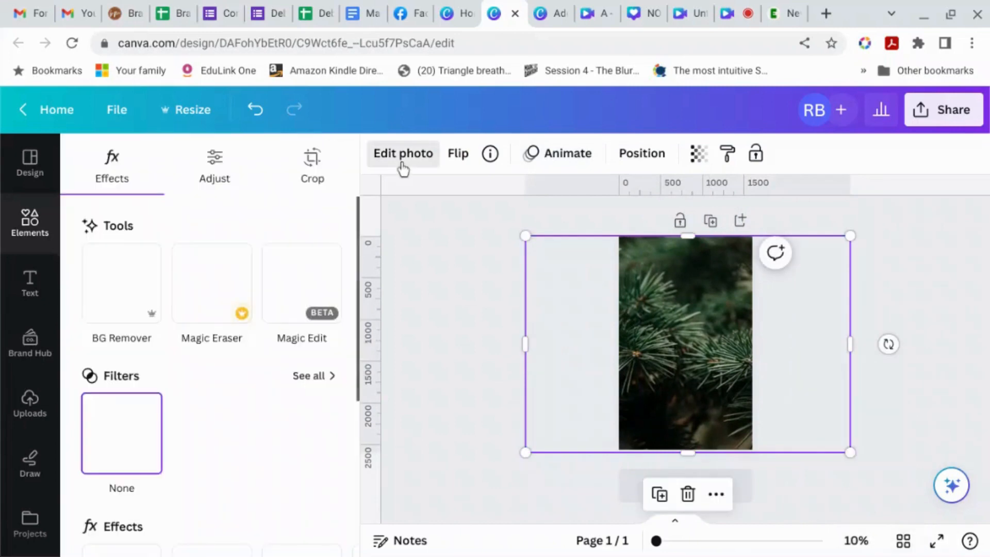
click(312, 376)
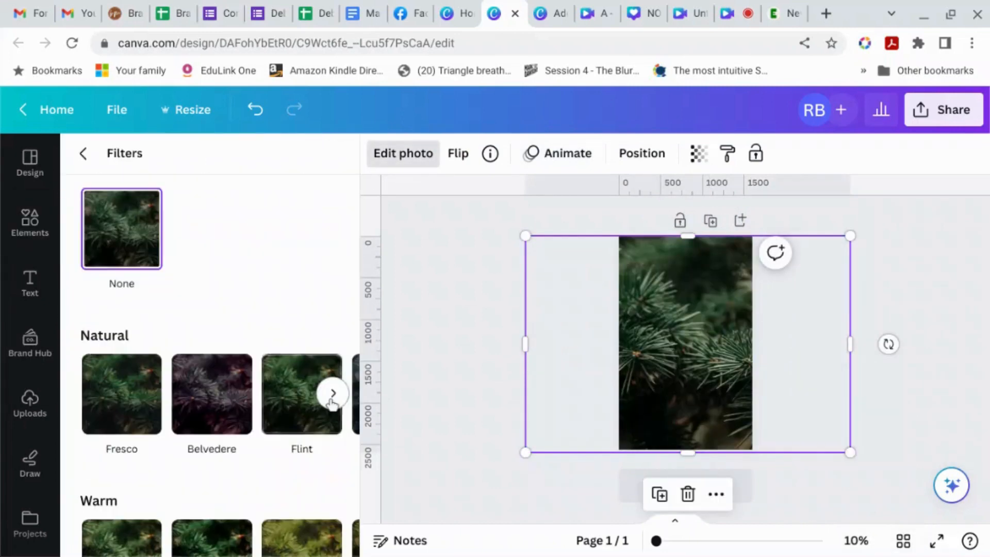
scroll(332, 407, down, 5)
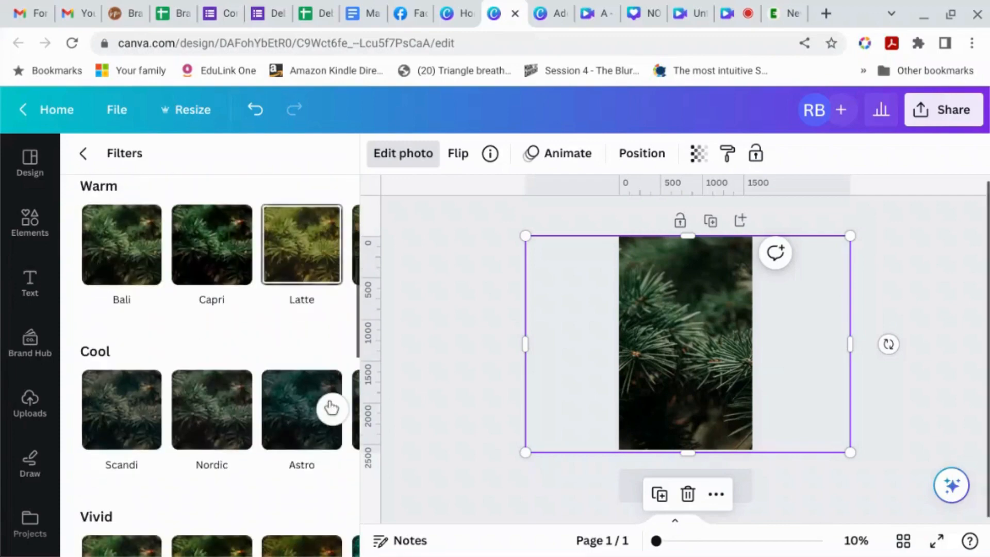
scroll(331, 407, down, 5)
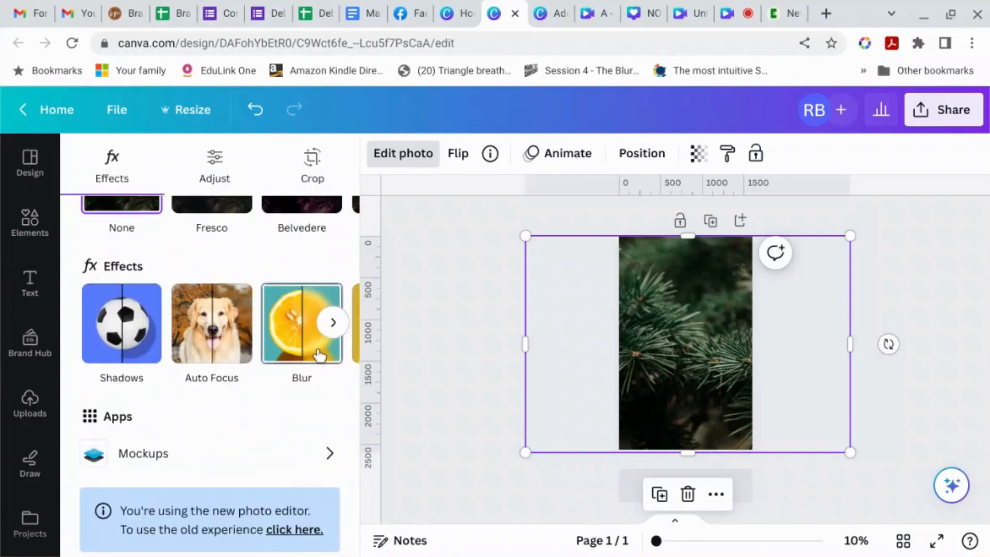
click(319, 355)
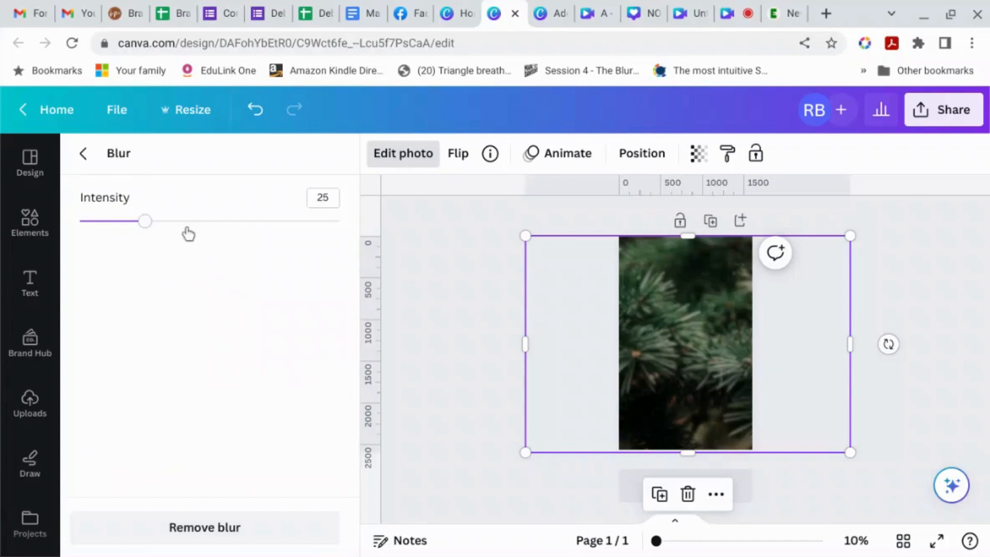
drag(145, 222, 185, 225)
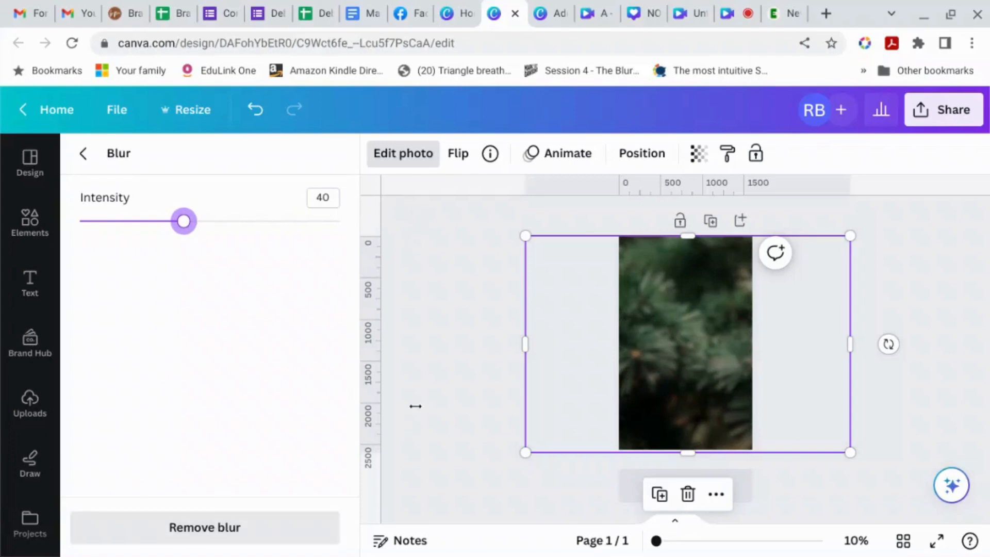
click(426, 392)
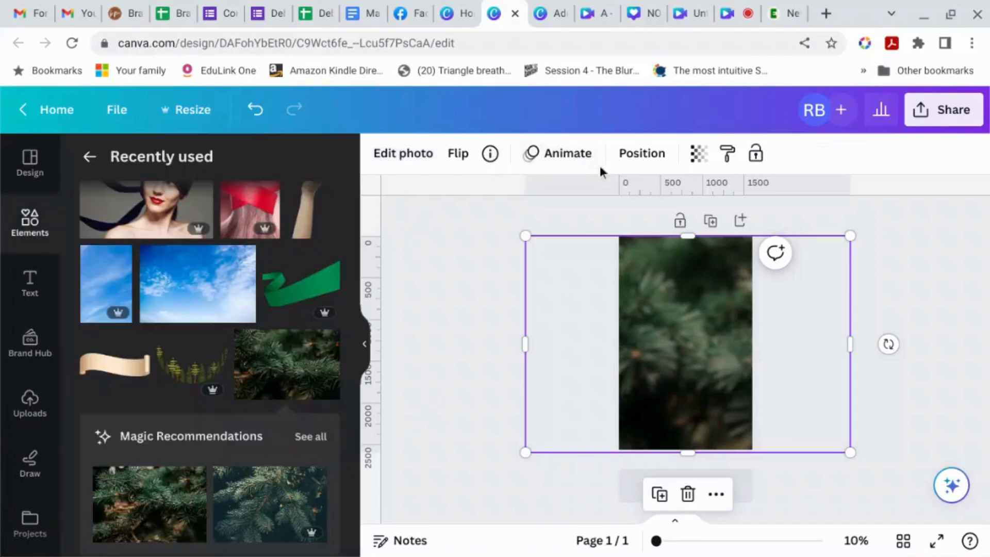
Increase the contrast of the blurred pine photo and place it behind the red bauble
click(423, 162)
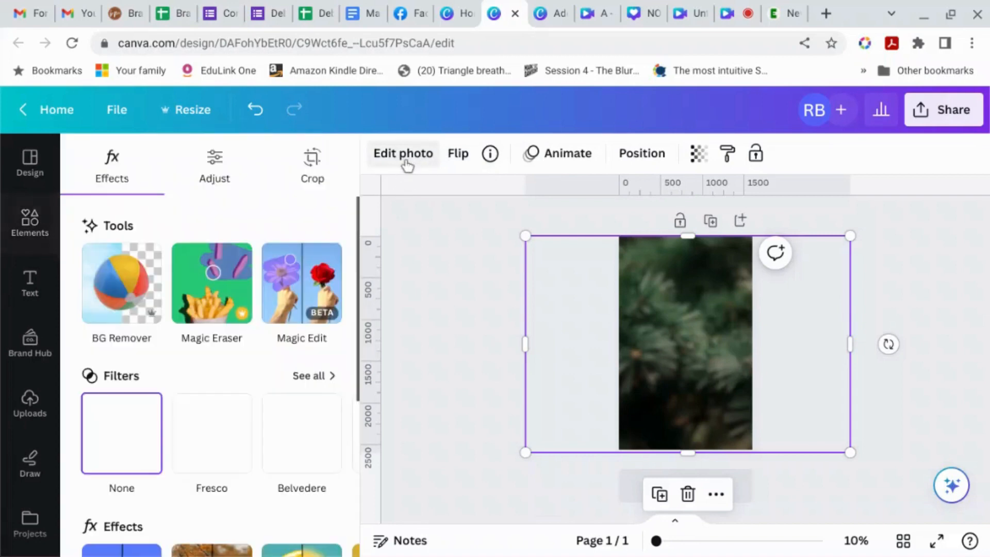
click(206, 177)
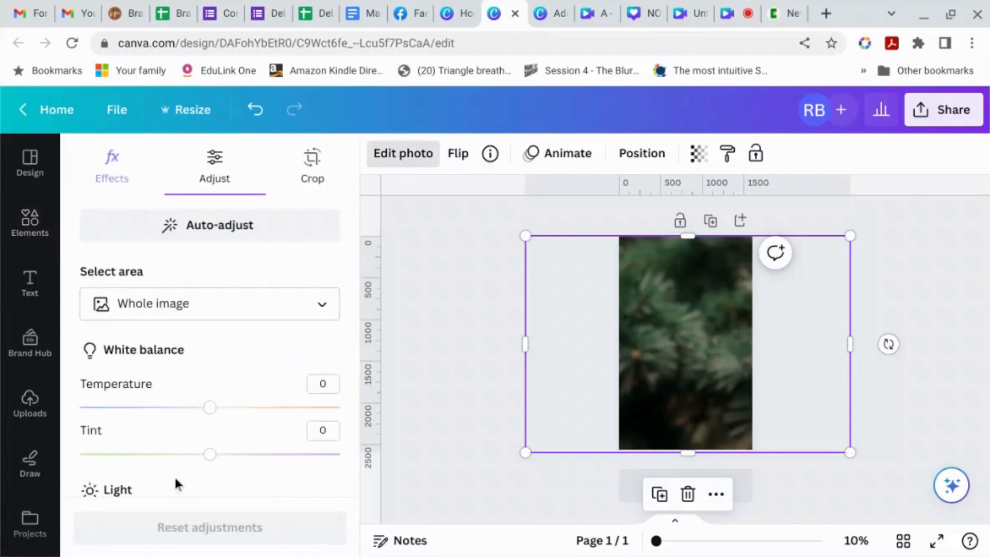
scroll(194, 416, down, 6)
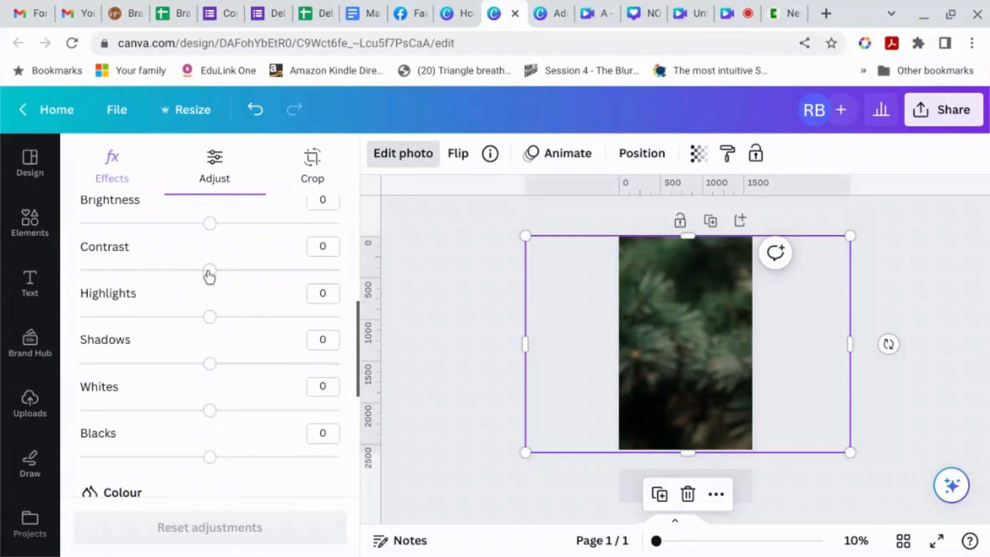
drag(209, 277, 274, 269)
scroll(269, 255, up, 1)
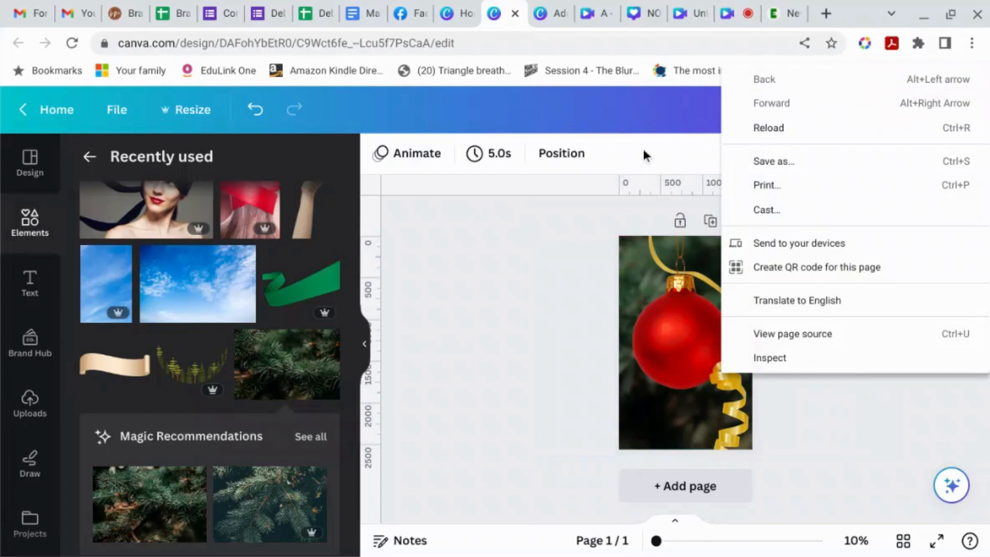
click(643, 147)
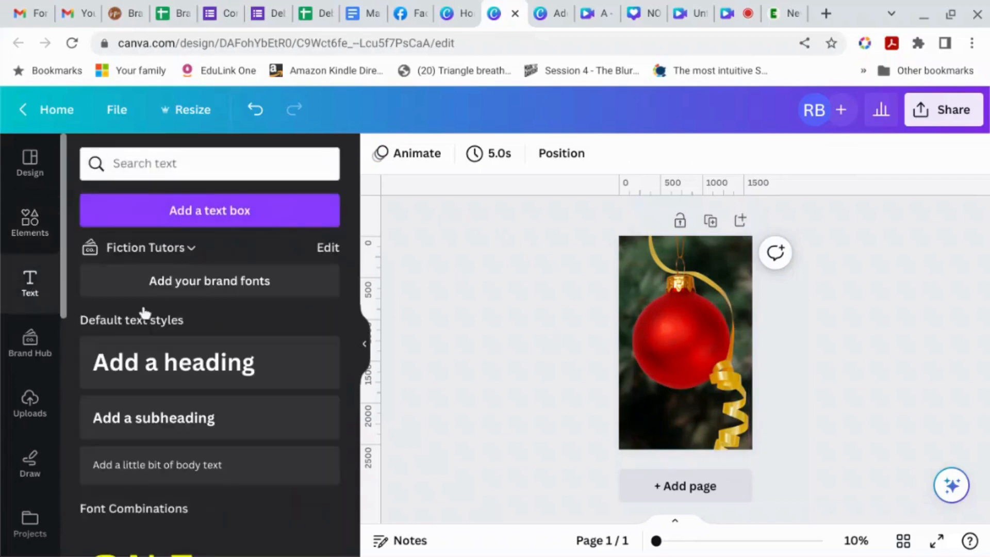
Add a heading to the page that reads "The Christmas Wish"
click(182, 370)
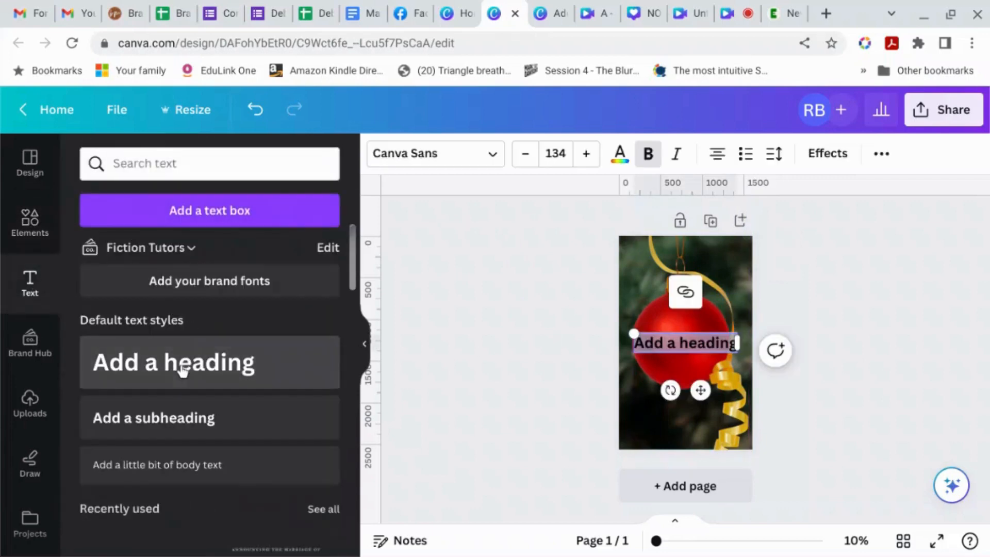
text(The Ch)
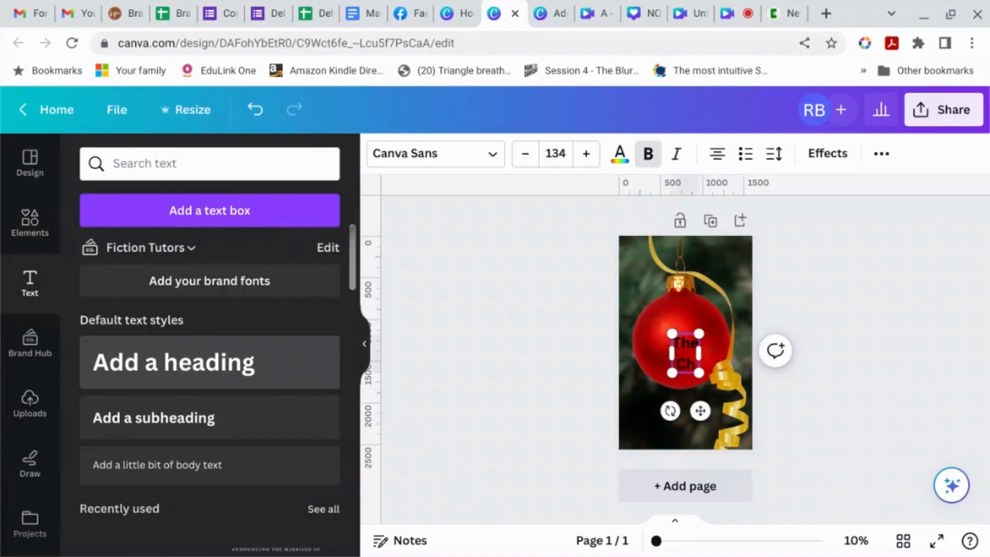
text(ristmas Wish)
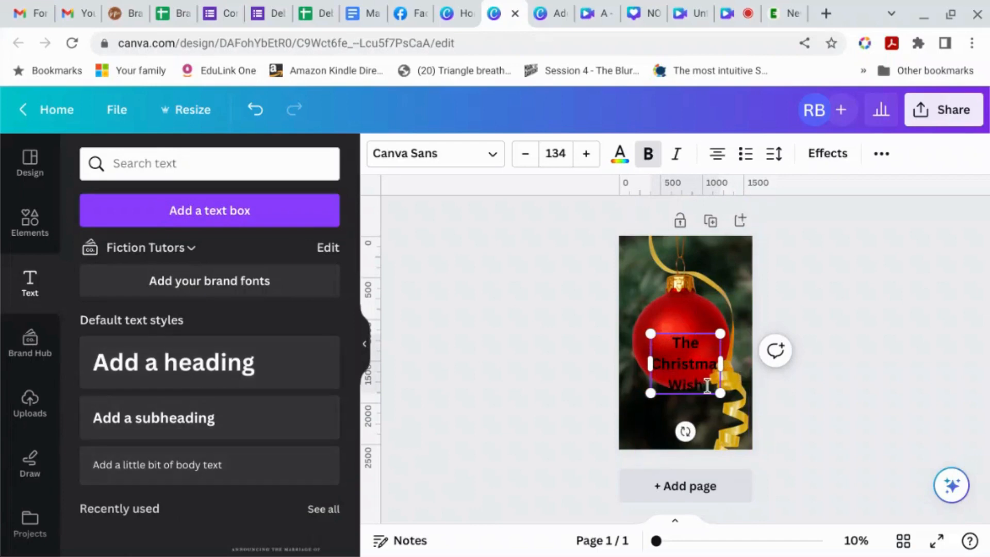
Colour the whole "The Christmas Wish" heading white using the brand palette
key(ctrl+a)
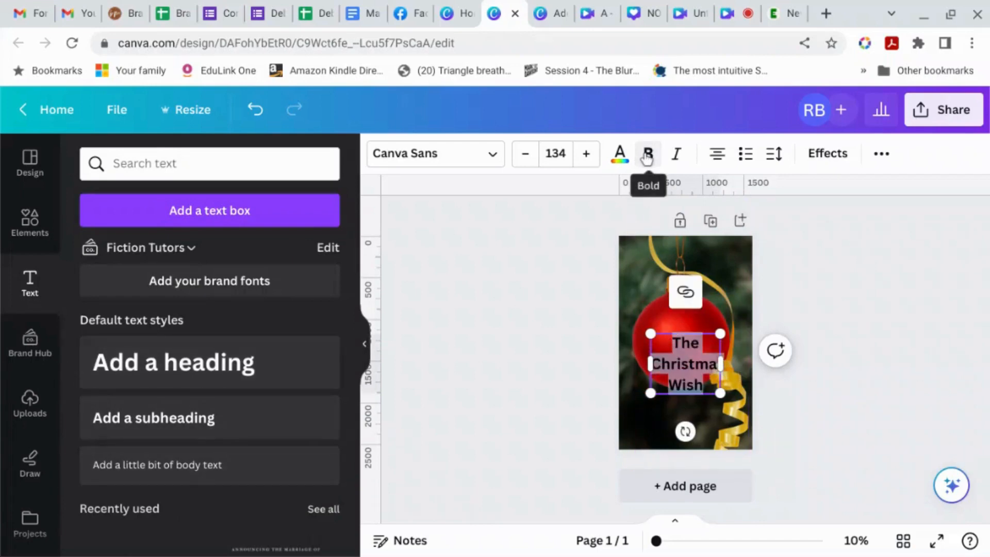
click(648, 154)
click(619, 153)
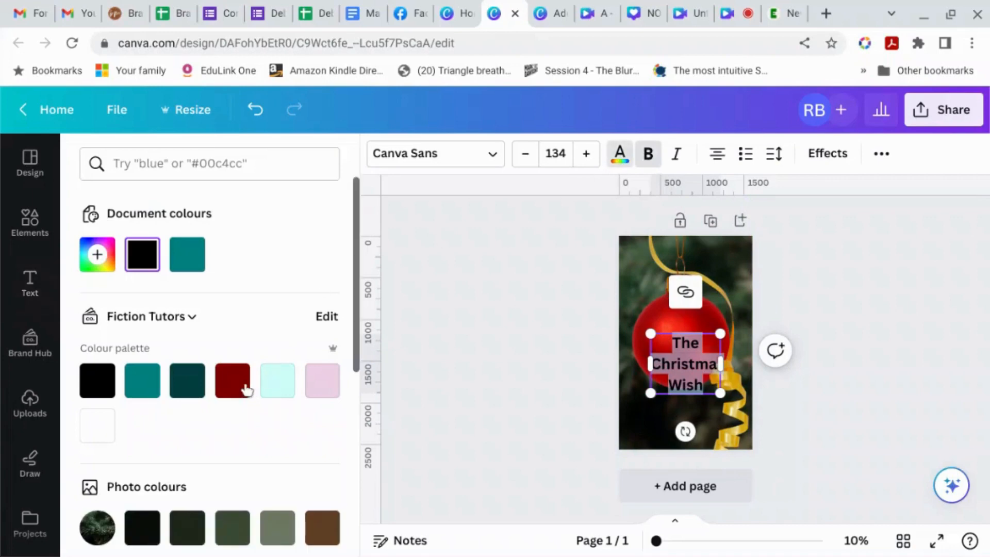
click(106, 429)
click(904, 365)
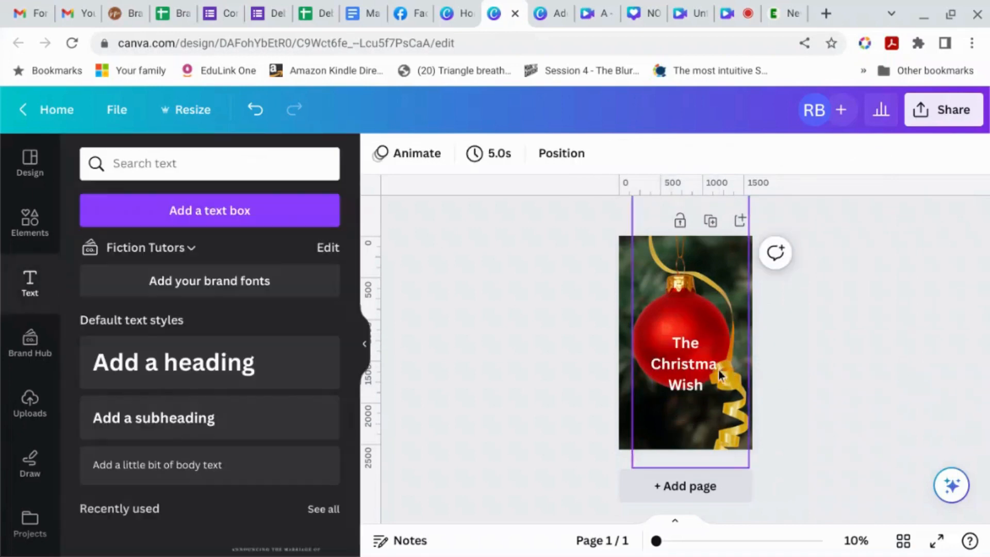
Move the heading onto the red bauble, widen it so "Christmas" fits on one line, and enlarge it slightly to fill the ball
drag(691, 361, 675, 334)
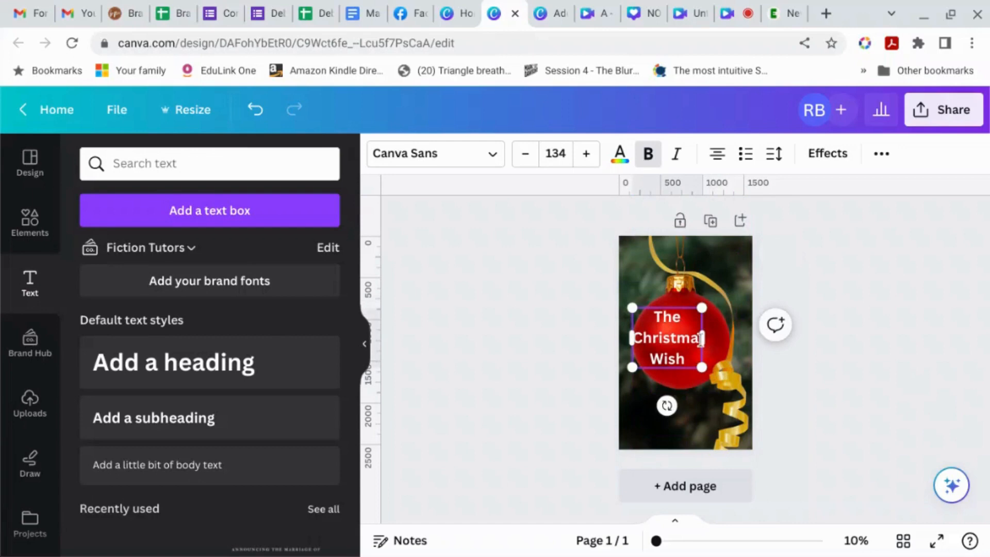
click(866, 379)
drag(675, 352, 687, 353)
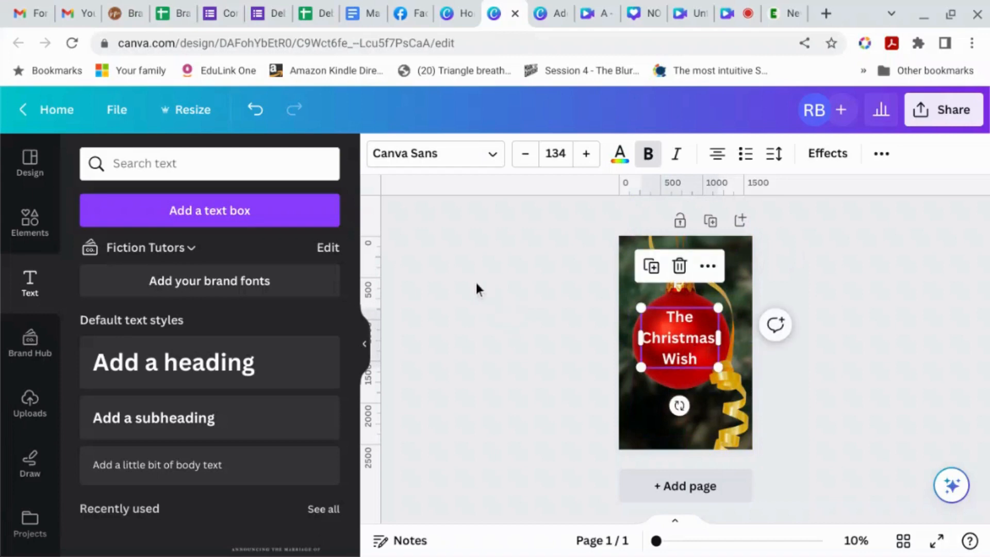
drag(719, 308, 730, 298)
drag(730, 366, 710, 378)
click(946, 364)
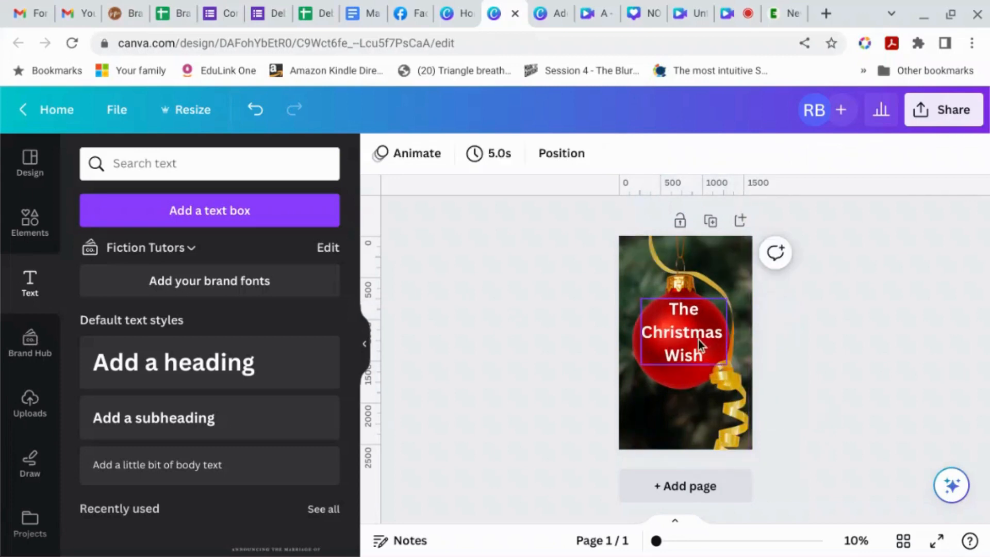
Delete the "The Christmas Wish" heading from the bauble
drag(699, 344, 697, 341)
key(Delete)
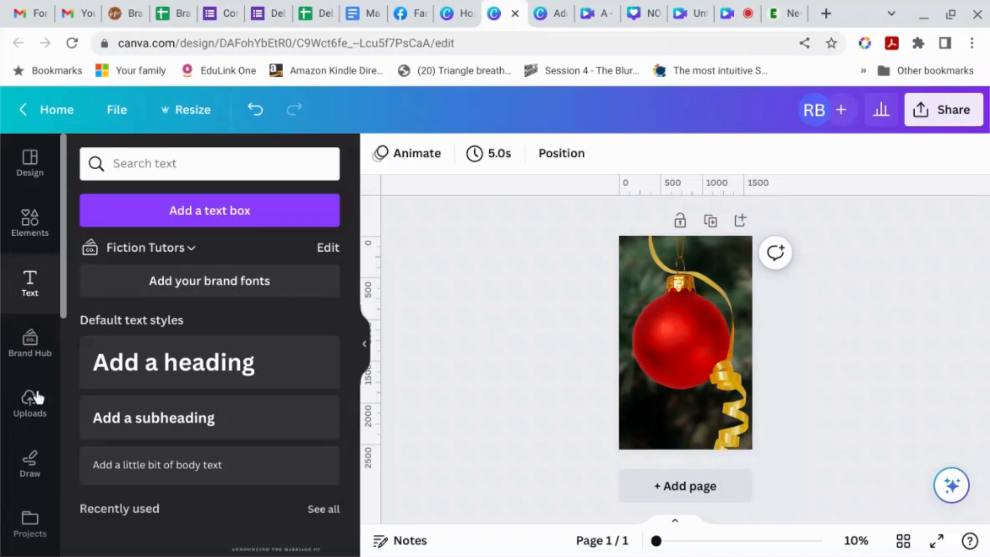
Open the TypeCraft app from the collection of your own apps
scroll(21, 449, down, 5)
scroll(24, 448, down, 4)
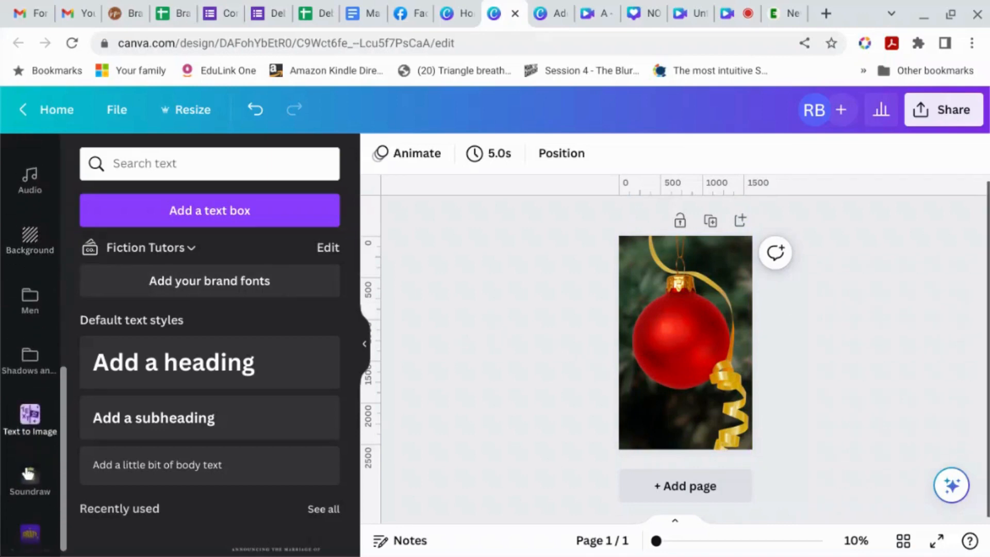
scroll(30, 464, up, 6)
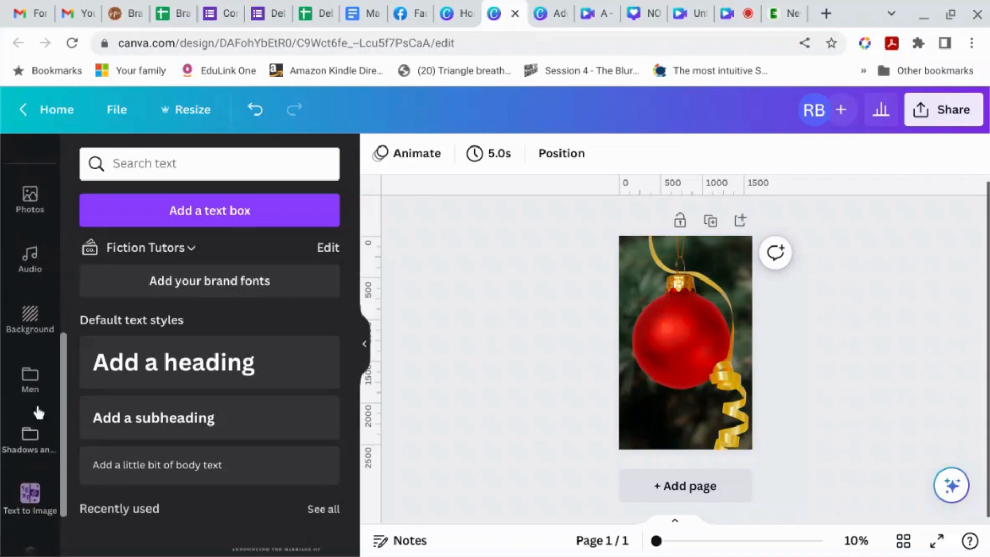
click(24, 335)
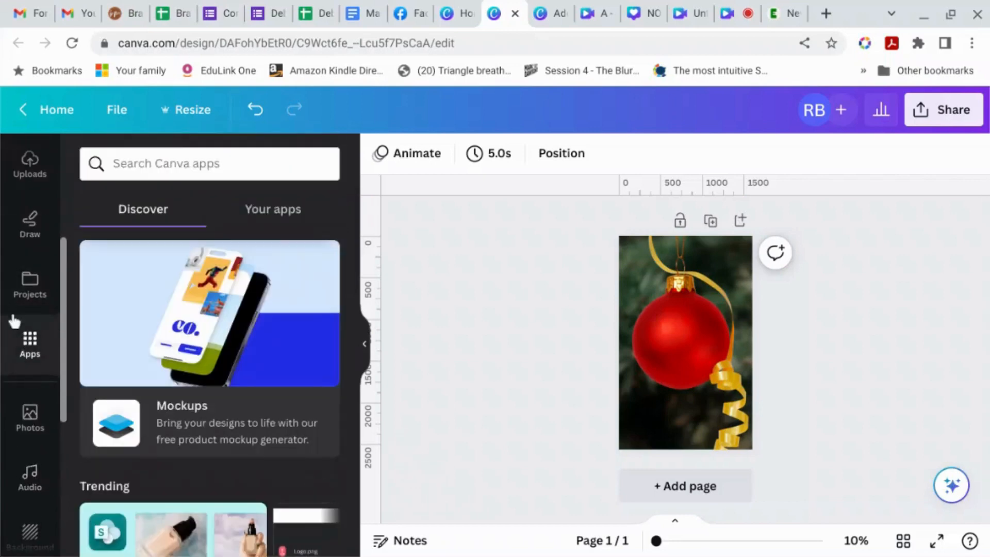
click(282, 212)
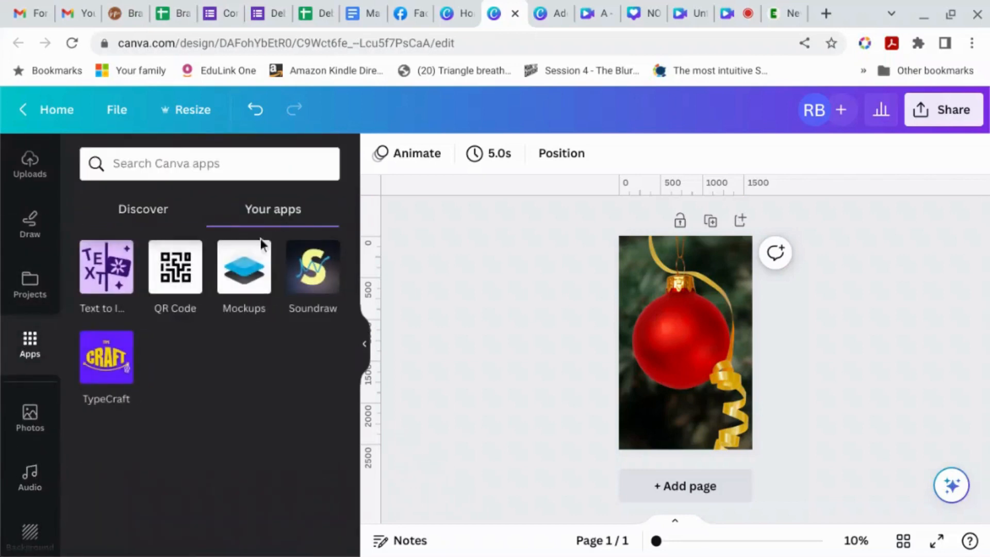
click(112, 367)
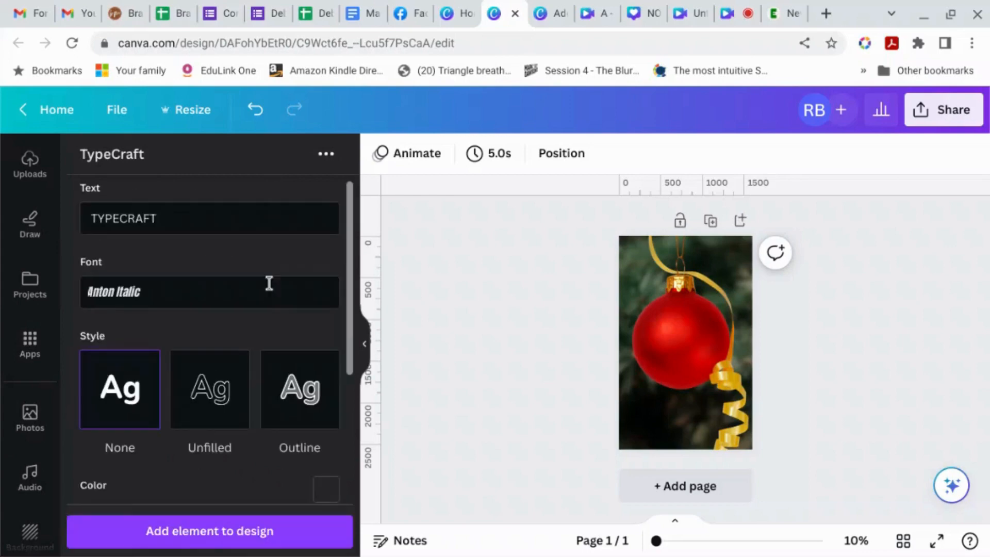
Set the TypeCraft text's font to Giant Boss
click(183, 290)
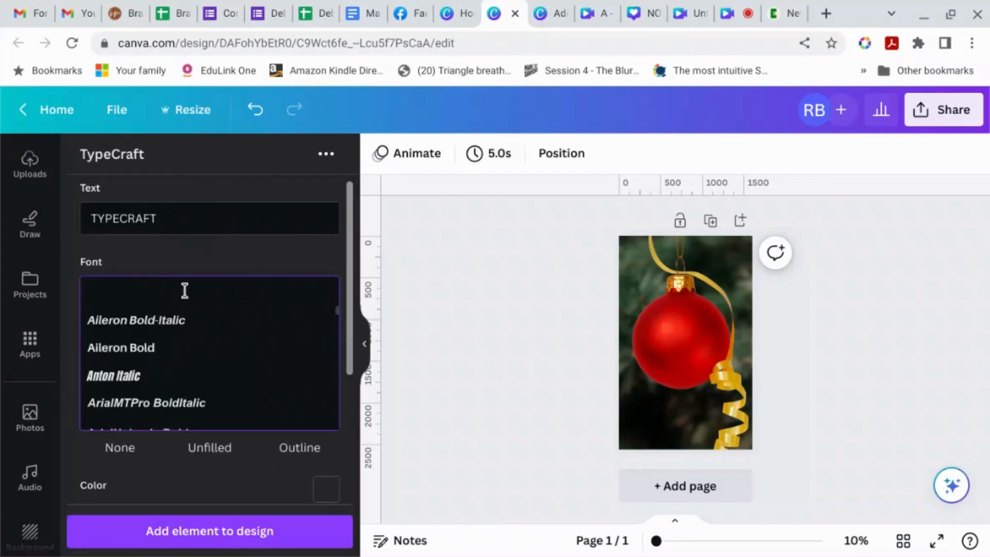
scroll(184, 287, down, 3)
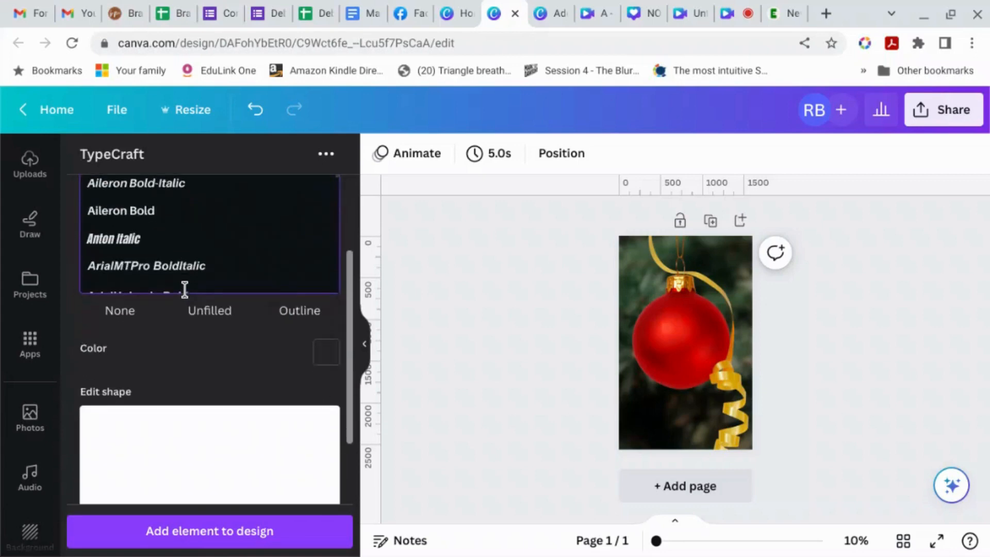
scroll(205, 228, down, 1)
scroll(208, 229, down, 10)
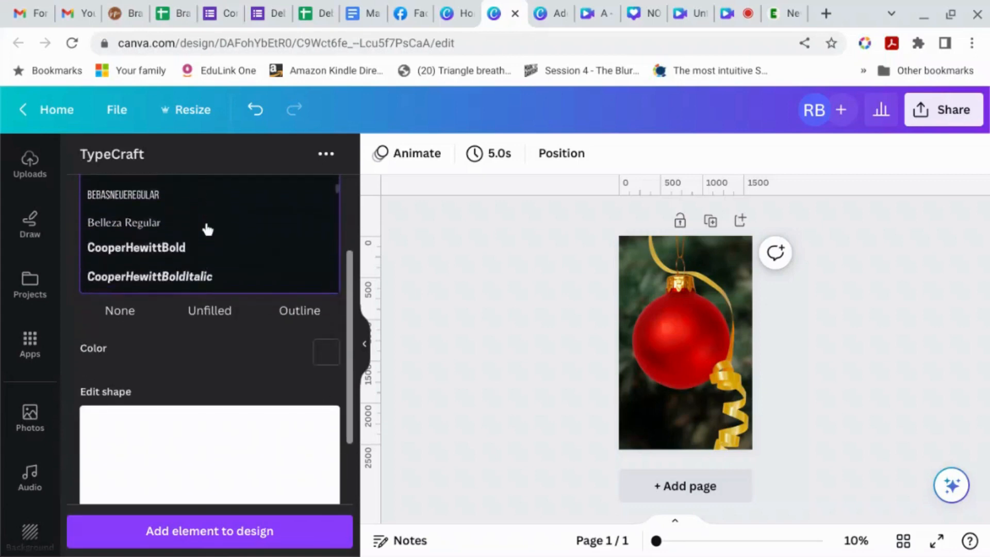
scroll(207, 228, down, 10)
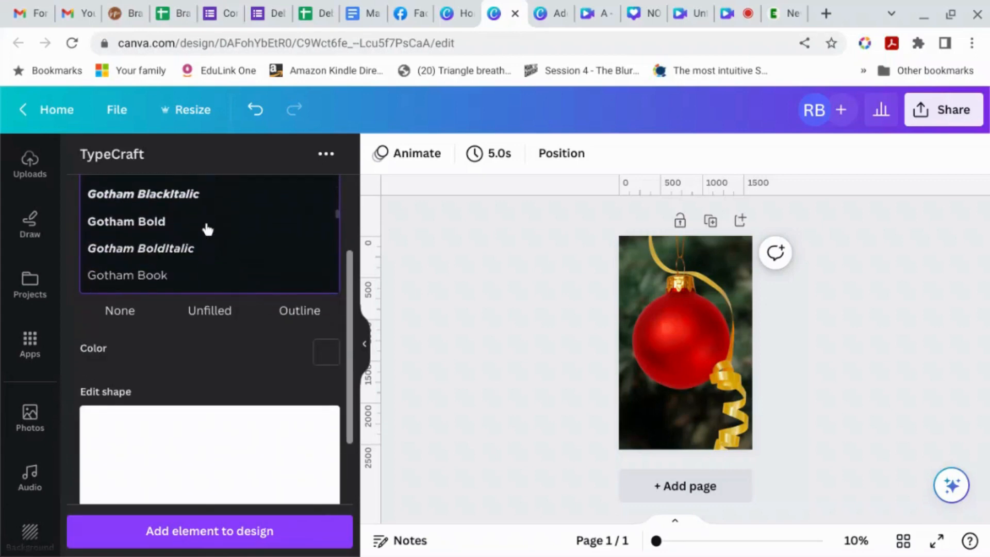
scroll(207, 228, down, 7)
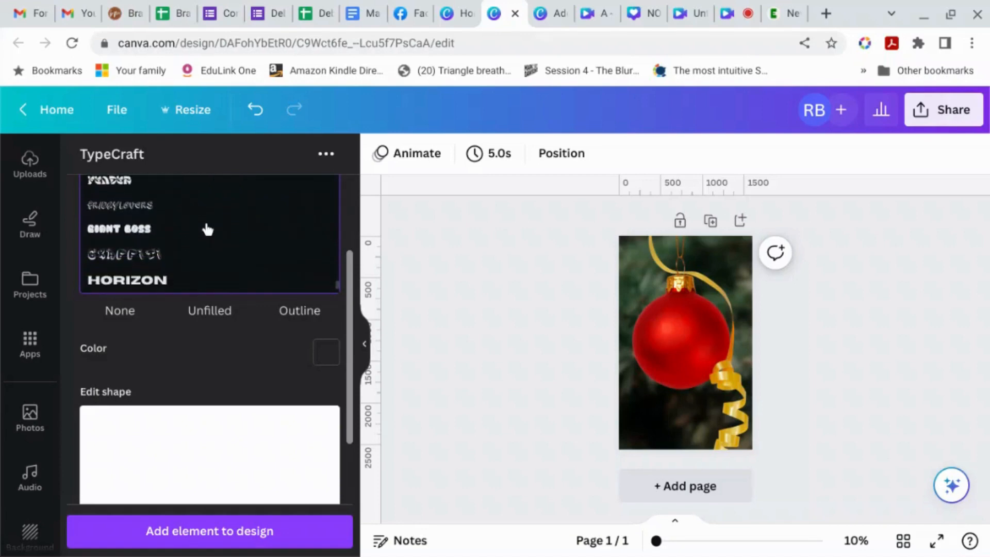
click(129, 220)
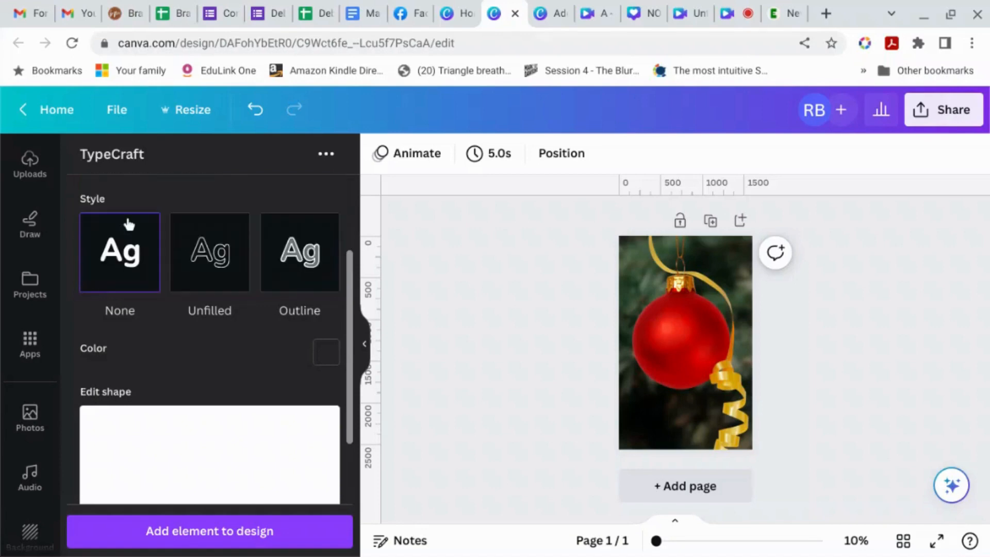
Set the TypeCraft text color to white, #ffffff
click(326, 352)
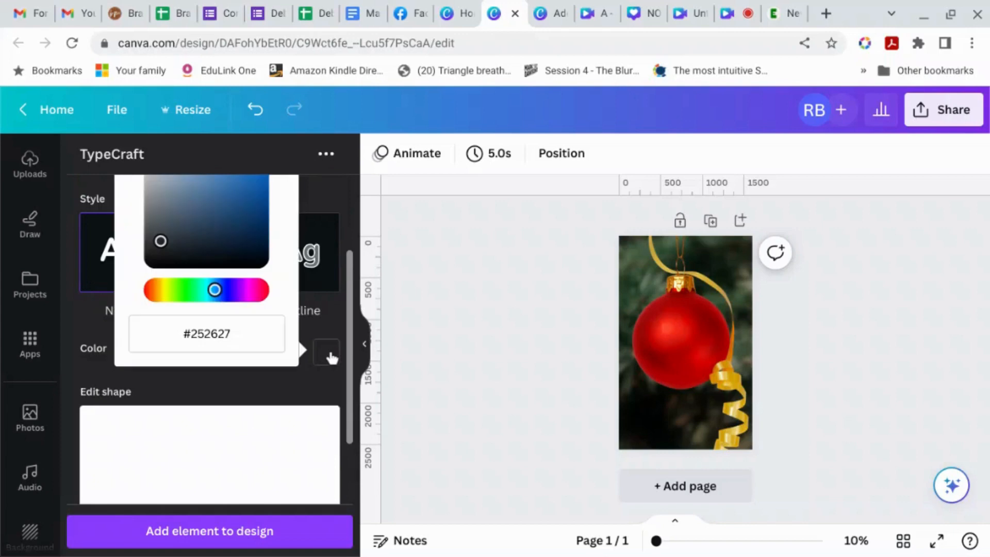
scroll(172, 233, up, 3)
scroll(172, 234, up, 1)
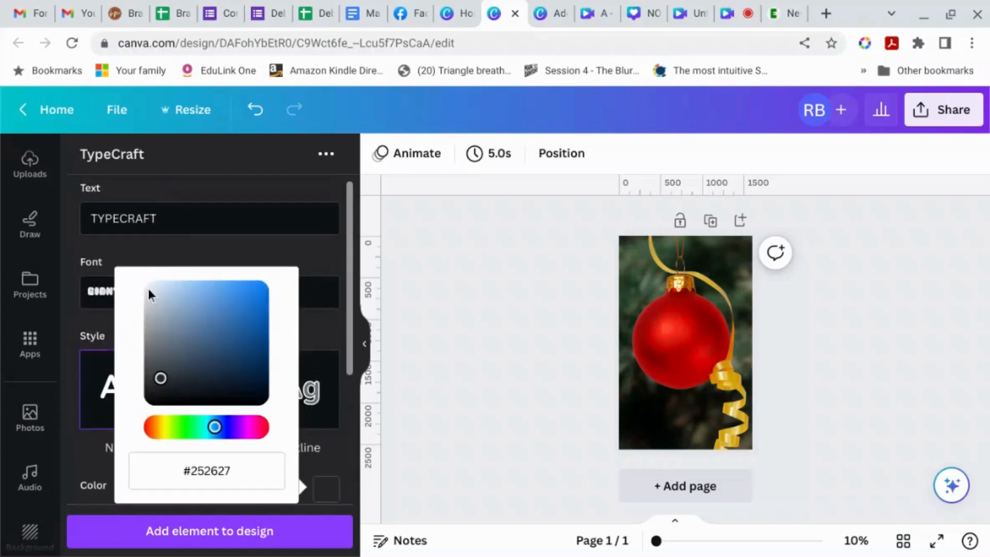
click(150, 290)
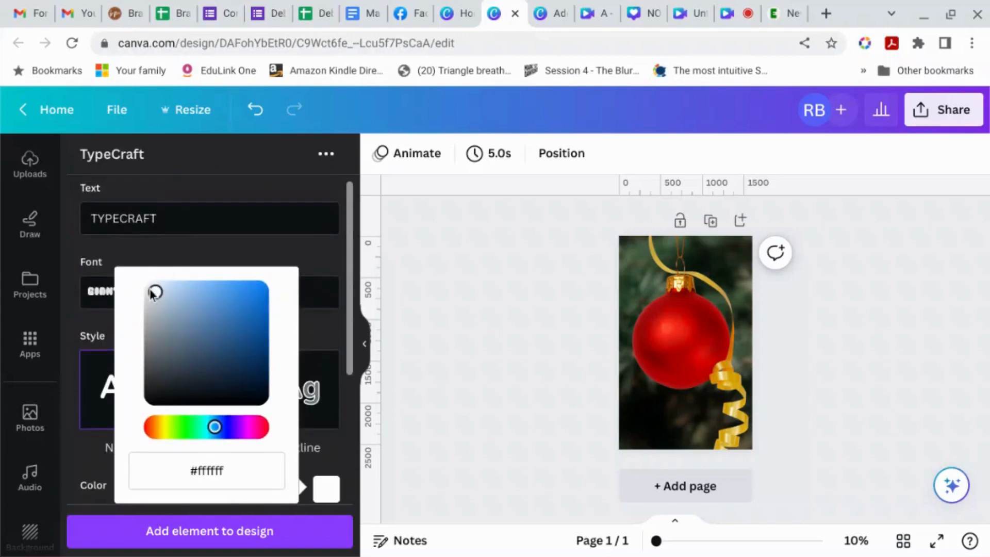
click(339, 468)
scroll(339, 466, down, 5)
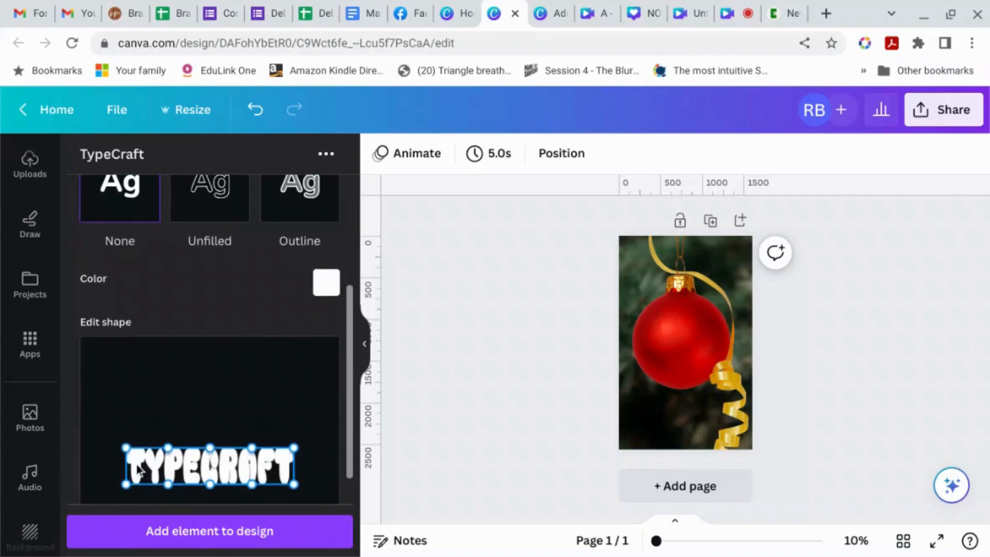
Replace the TypeCraft placeholder text with "CHRISTMAS"
scroll(138, 430, up, 5)
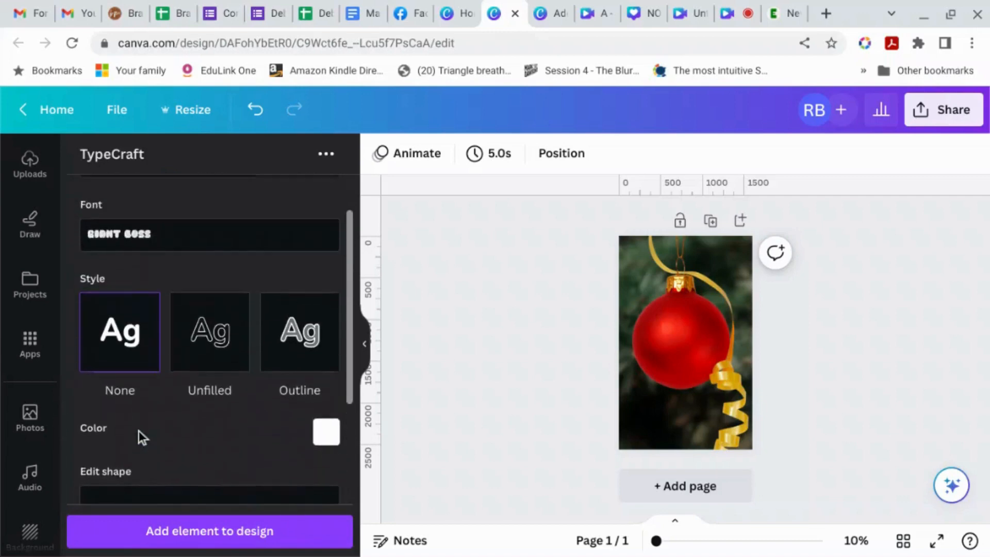
drag(91, 219, 145, 230)
text(CHR)
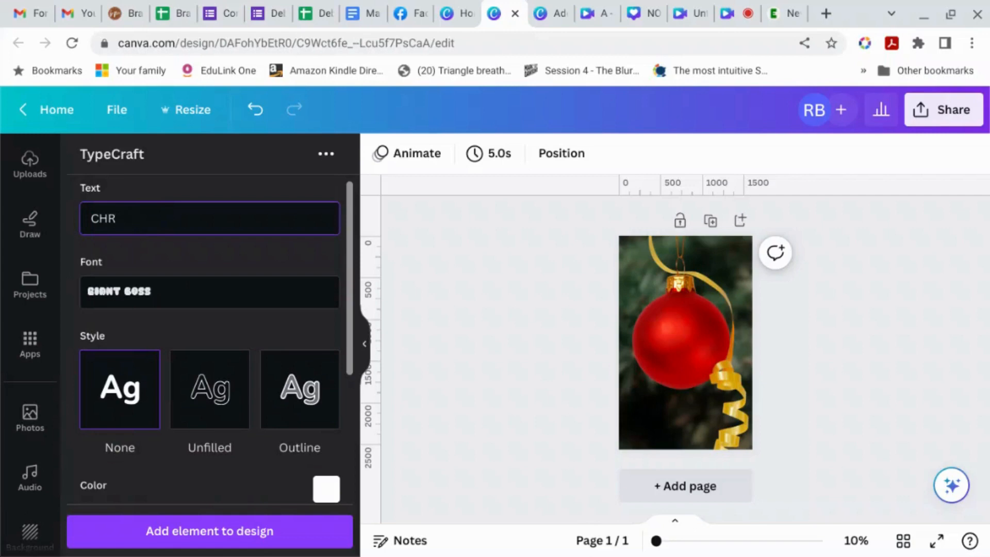
text(TISMAS)
click(132, 336)
Bulge the "CHRISTMAS" shape by pulling its middle bottom edge down and middle top edge up, then nudge the upper corners
scroll(151, 376, down, 5)
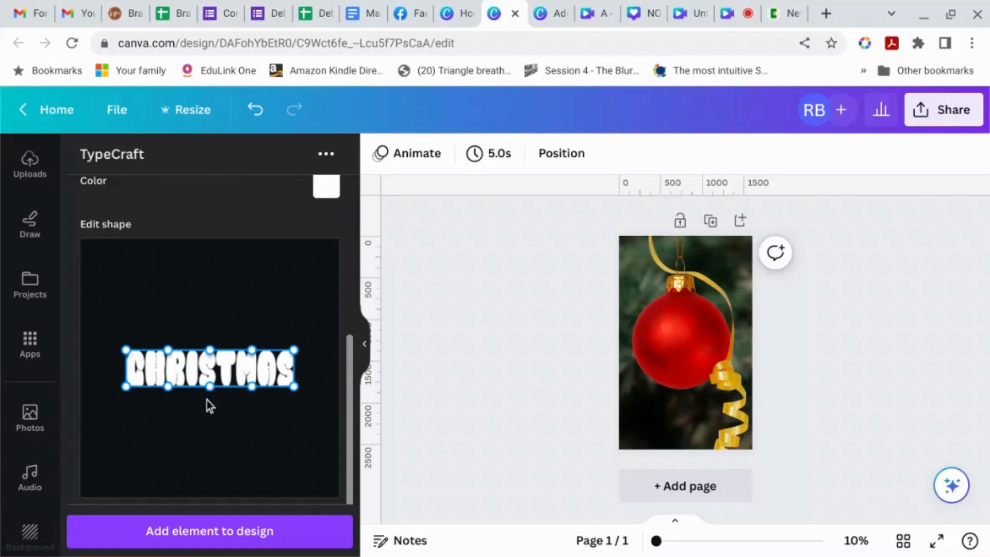
drag(208, 389, 214, 412)
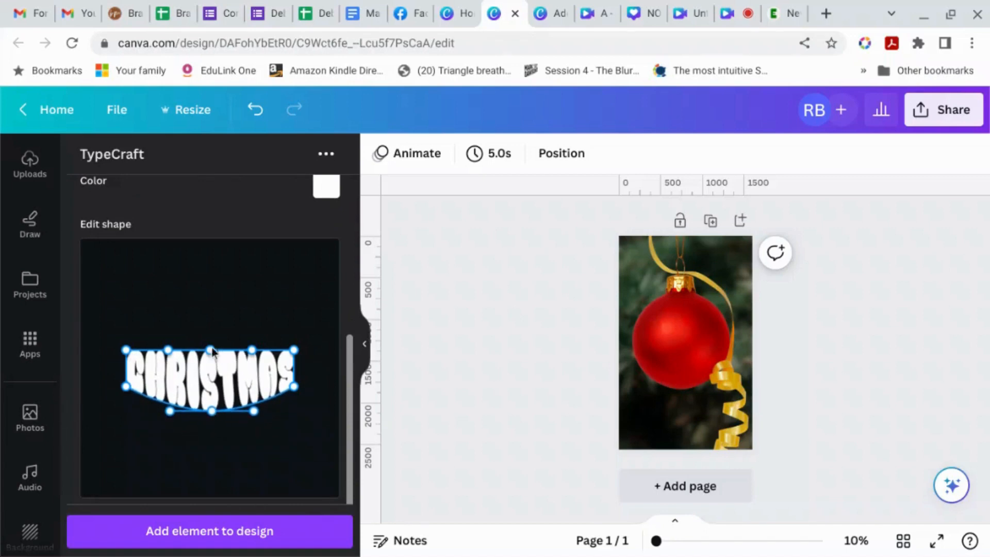
drag(212, 351, 213, 333)
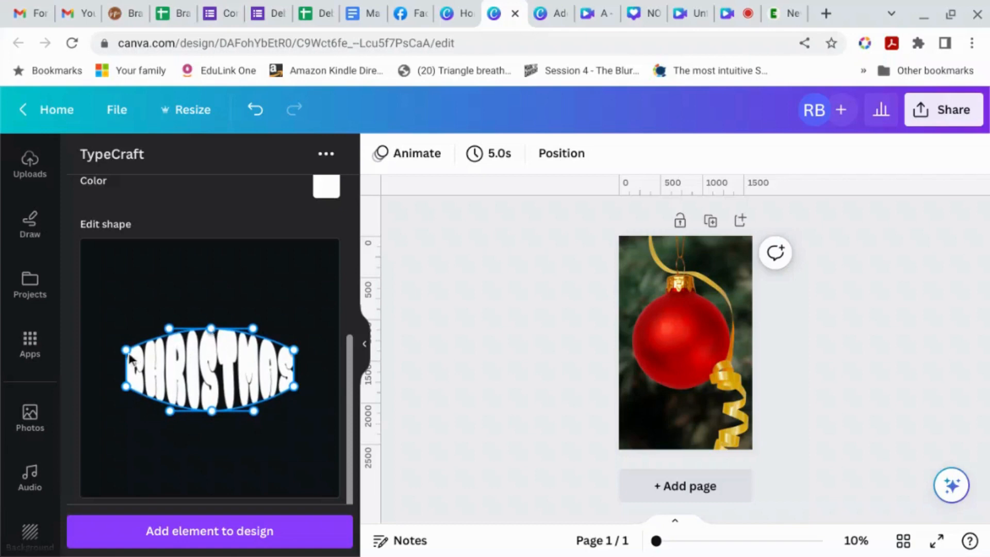
drag(126, 351, 129, 350)
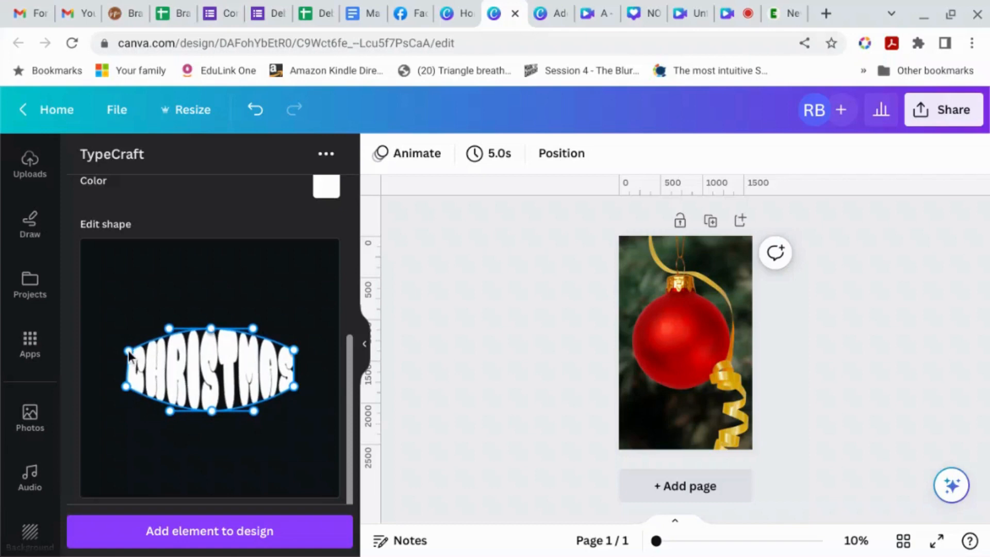
drag(291, 351, 296, 352)
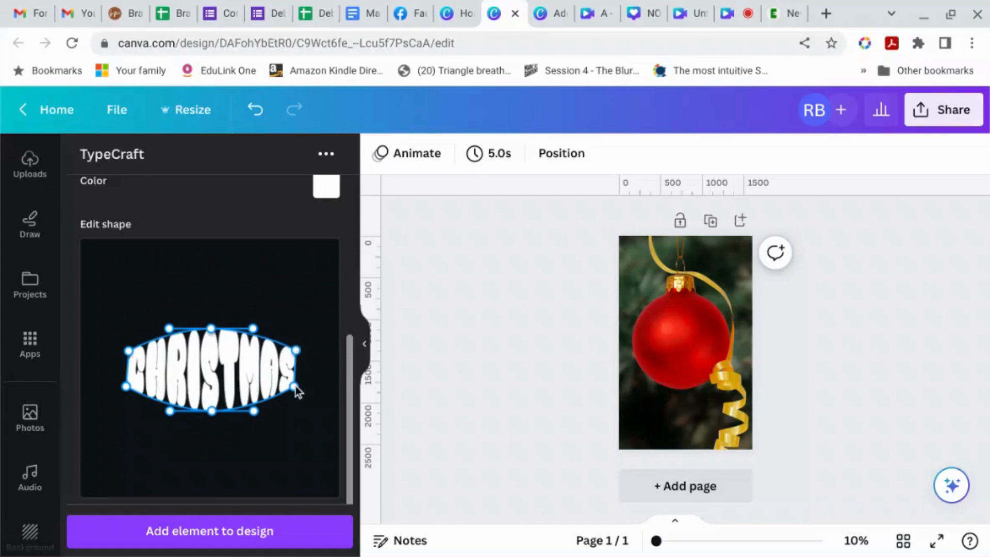
Add the bulged "CHRISTMAS" text to the cover and enlarge it to span the width of the red bauble
click(217, 541)
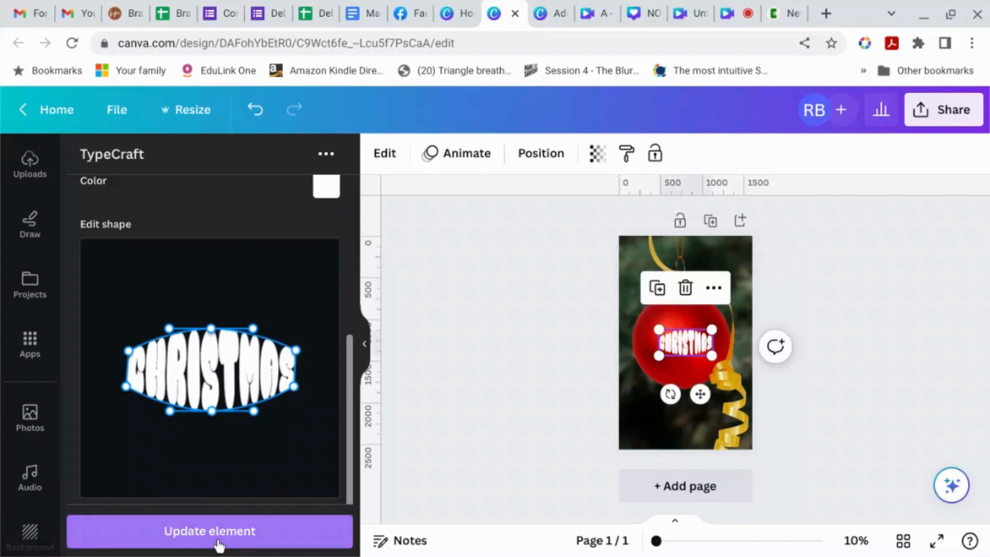
drag(659, 331, 633, 316)
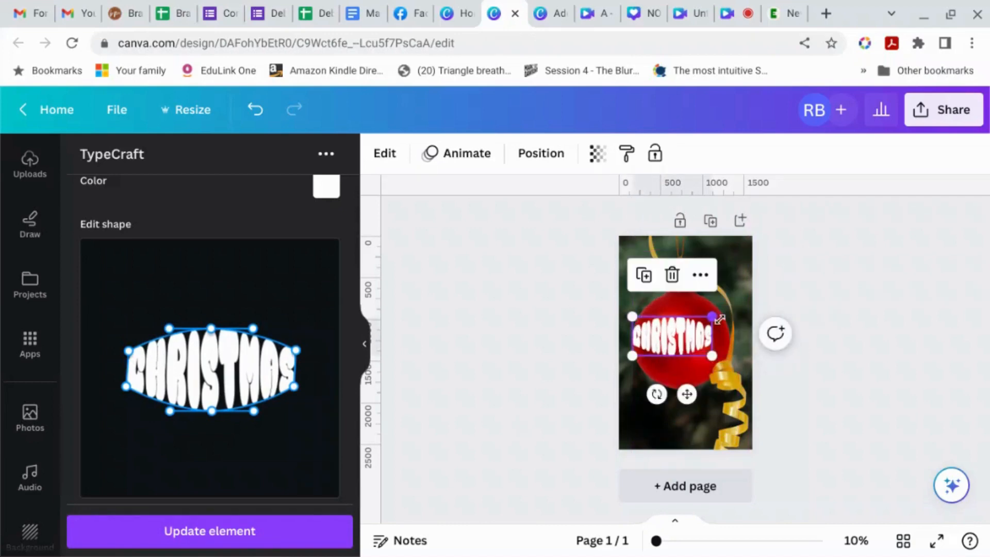
drag(711, 325, 716, 345)
click(859, 345)
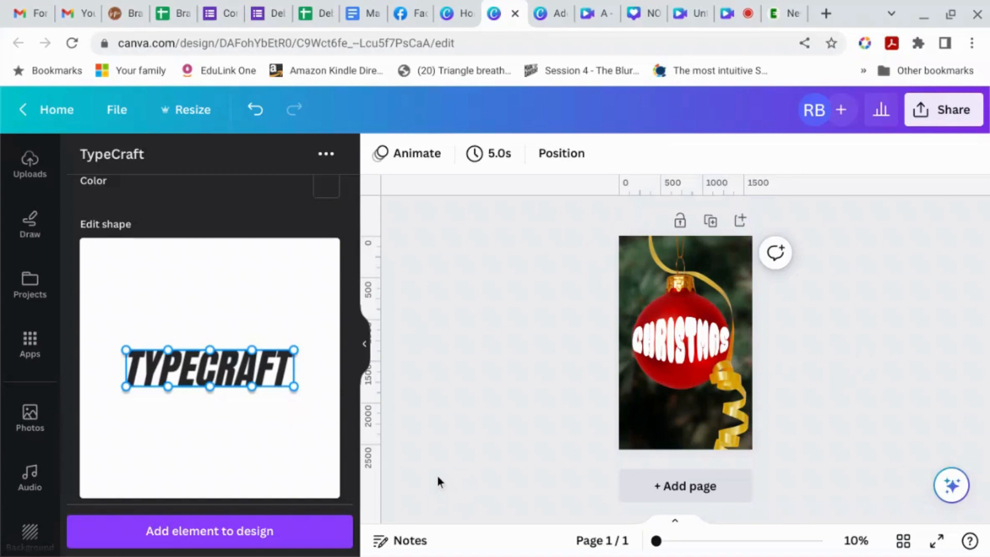
Replace the placeholder text of a new TypeCraft element with "The"
scroll(437, 475, up, 1)
scroll(341, 193, up, 6)
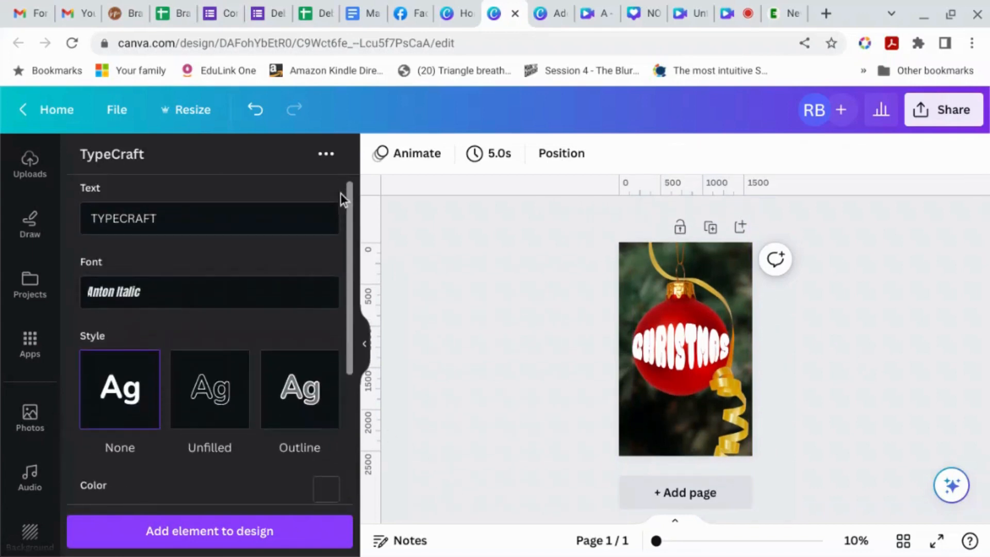
click(186, 216)
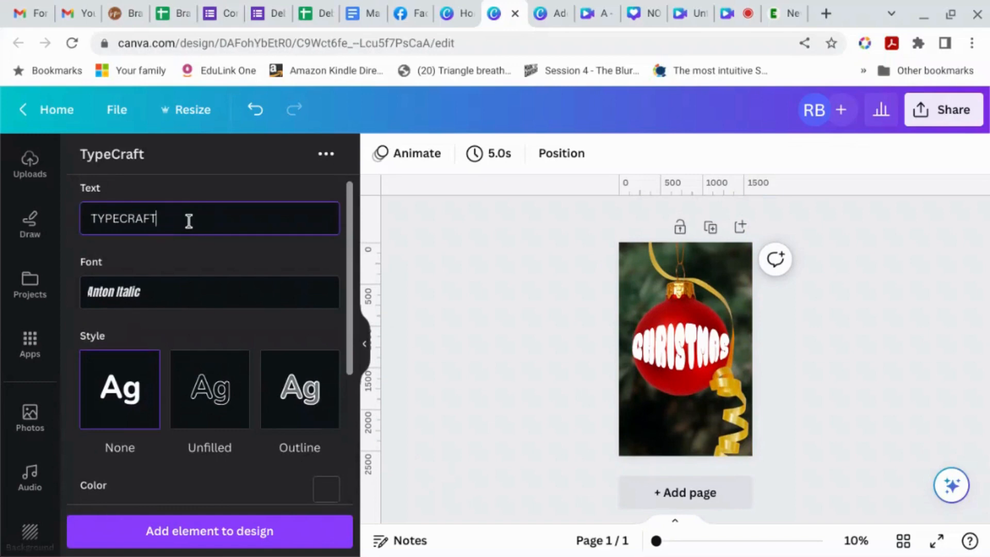
drag(188, 218, 76, 216)
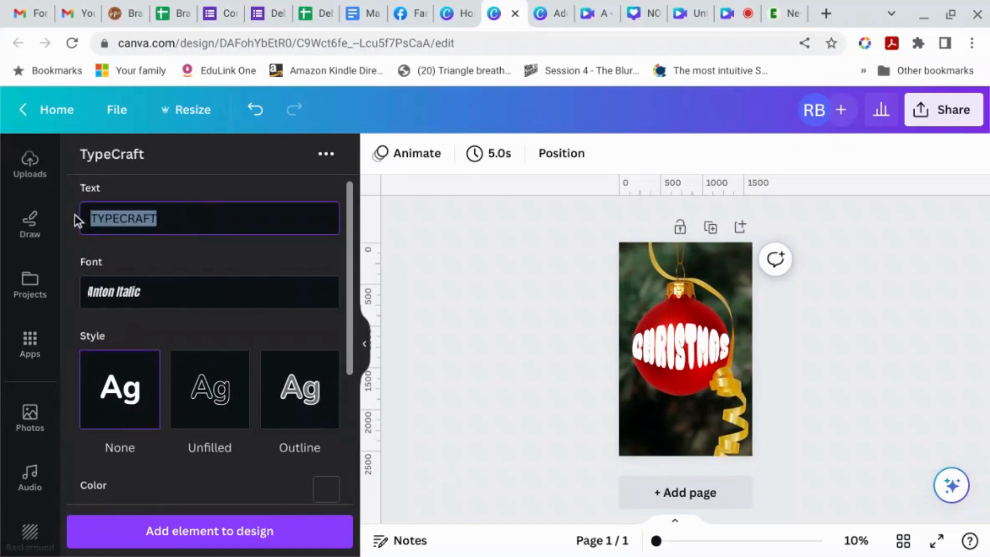
text(The)
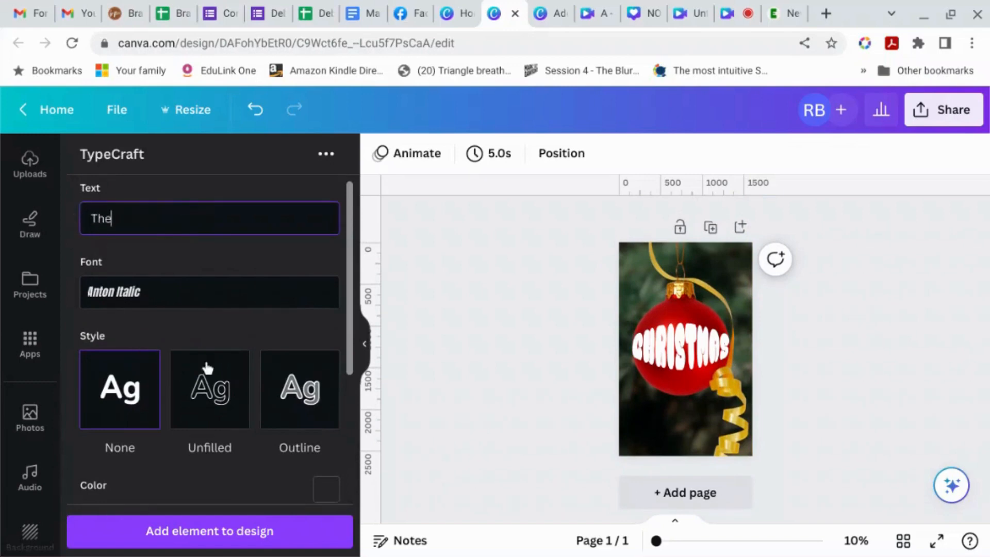
Set the font of the "The" text to Giant Boss
click(224, 291)
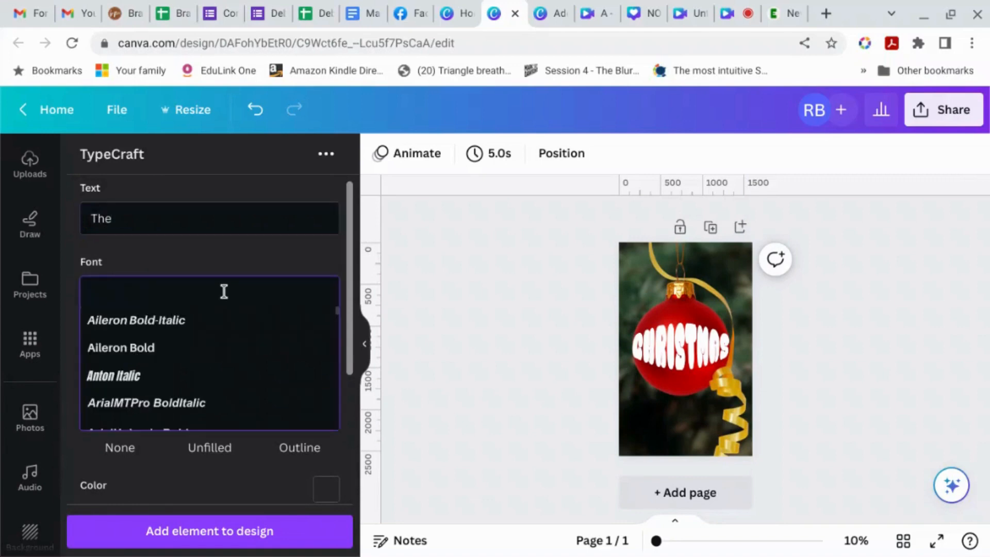
scroll(224, 291, down, 6)
scroll(224, 235, up, 5)
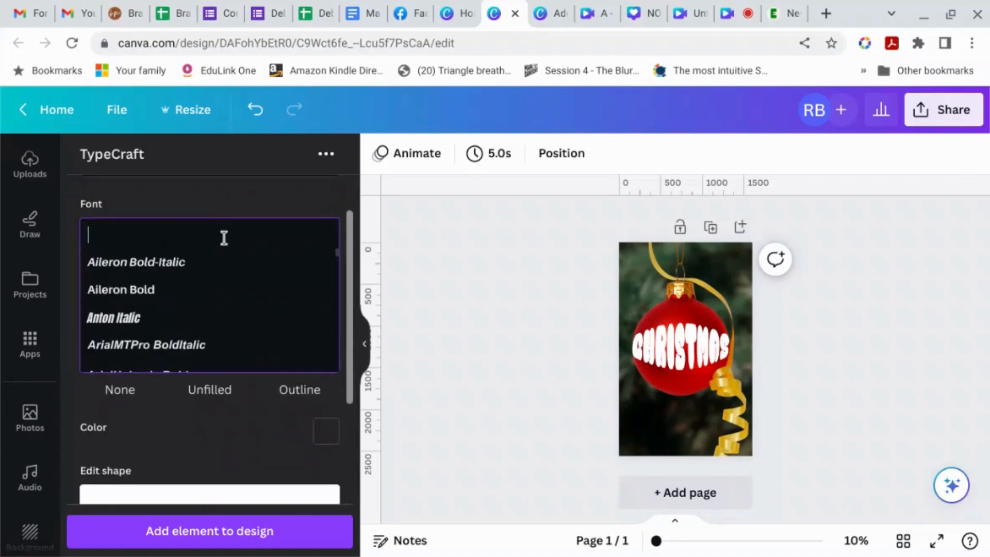
click(220, 293)
click(239, 222)
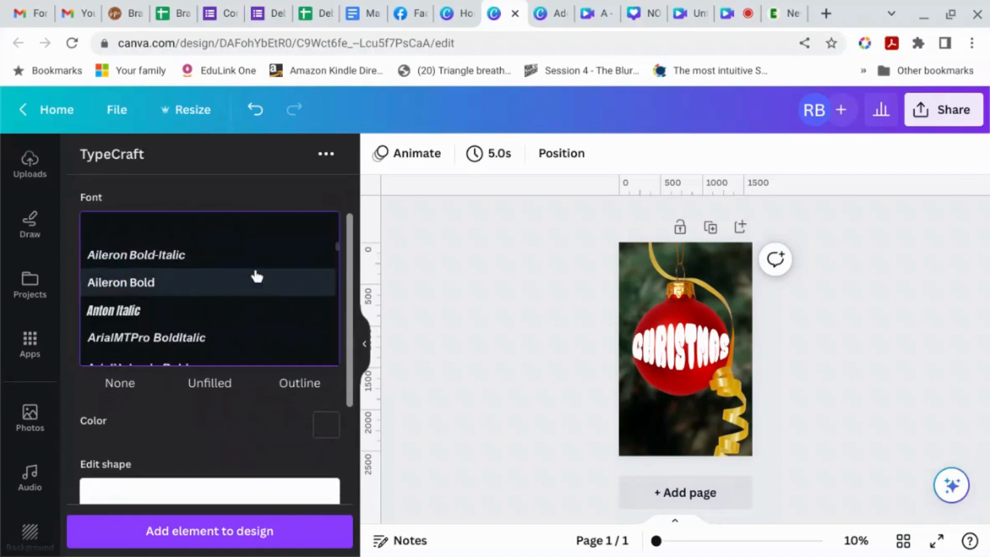
scroll(257, 276, down, 10)
scroll(256, 276, down, 10)
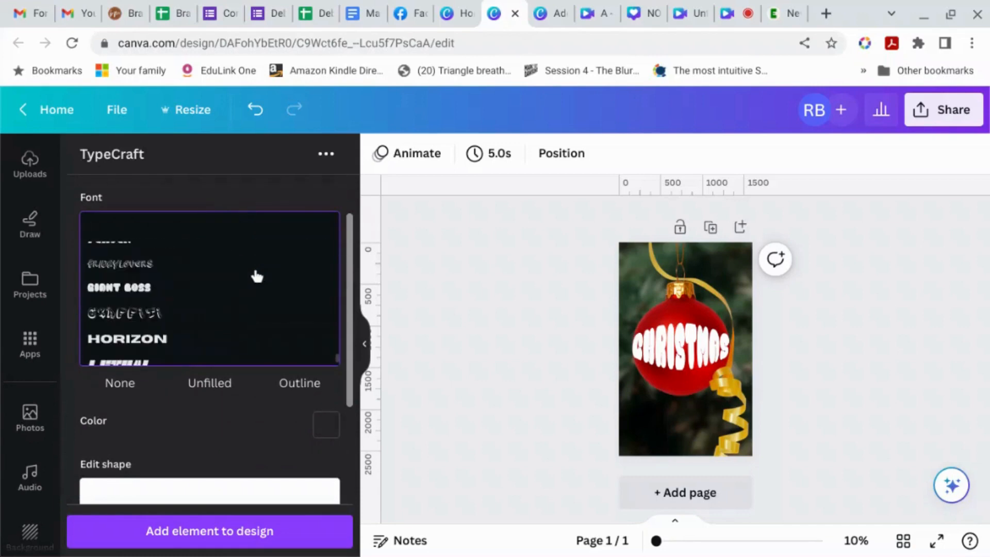
click(253, 289)
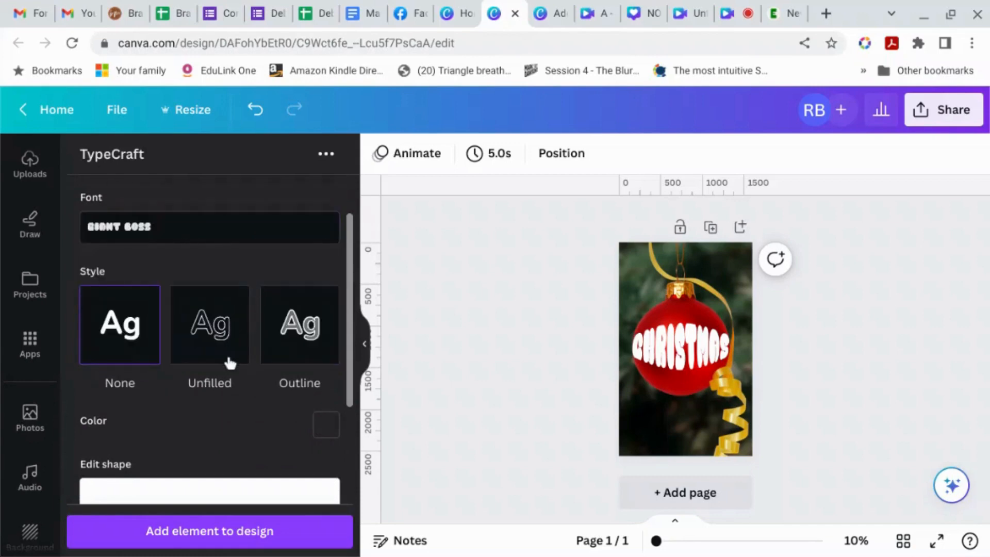
Set the color of the "The" text to white, #ffffff
click(327, 424)
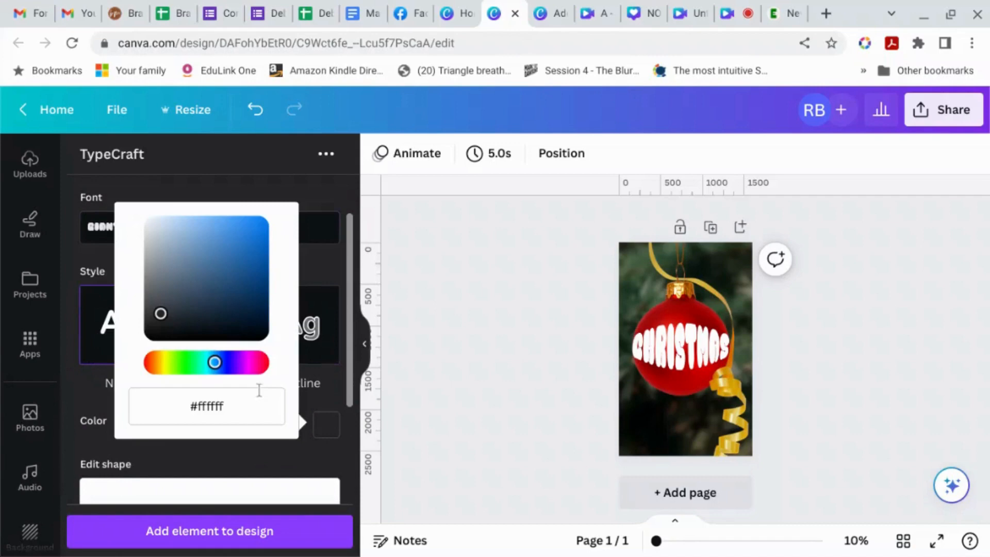
click(156, 227)
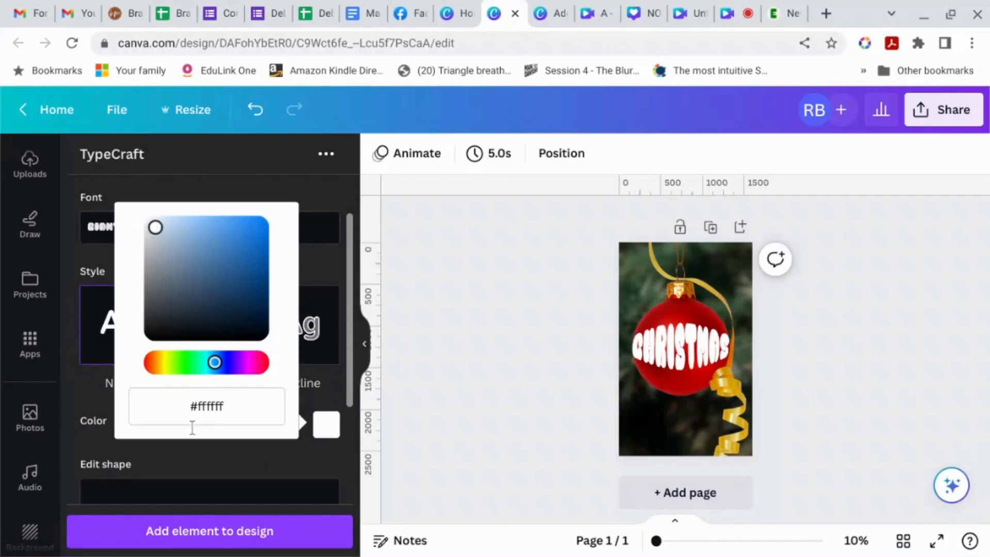
click(188, 476)
Arch the "The" text by pulling the corner points at both ends of its shape downward and slightly outward
scroll(188, 477, down, 3)
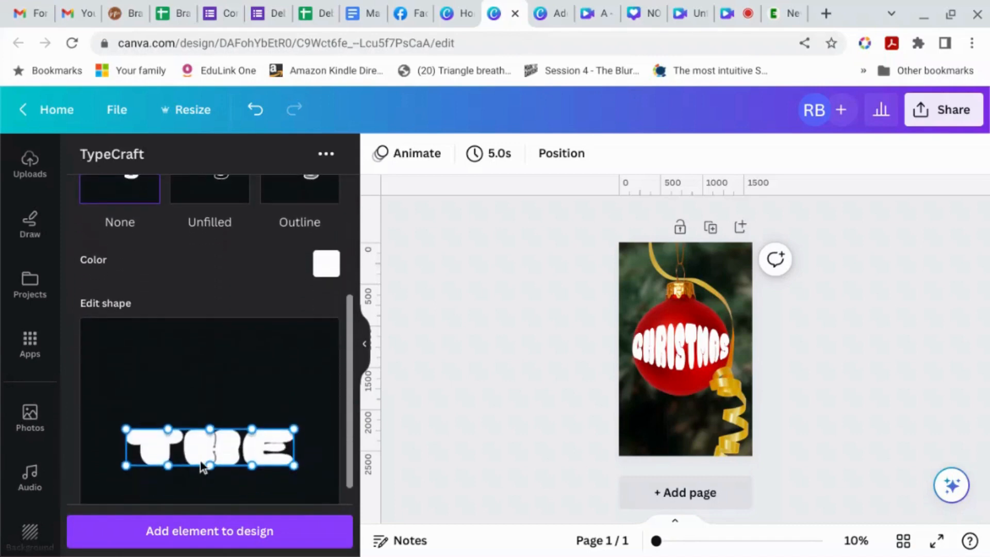
click(295, 431)
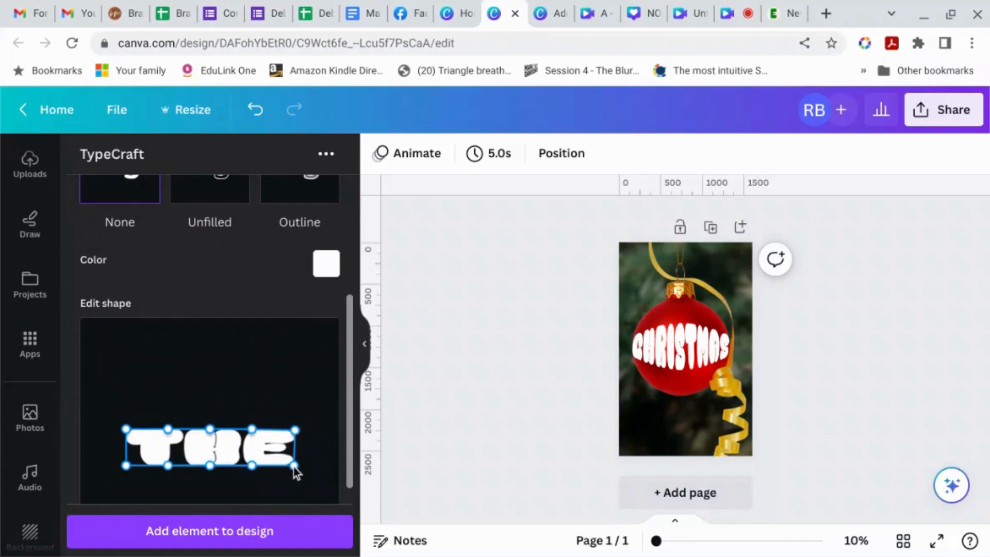
drag(294, 467, 294, 476)
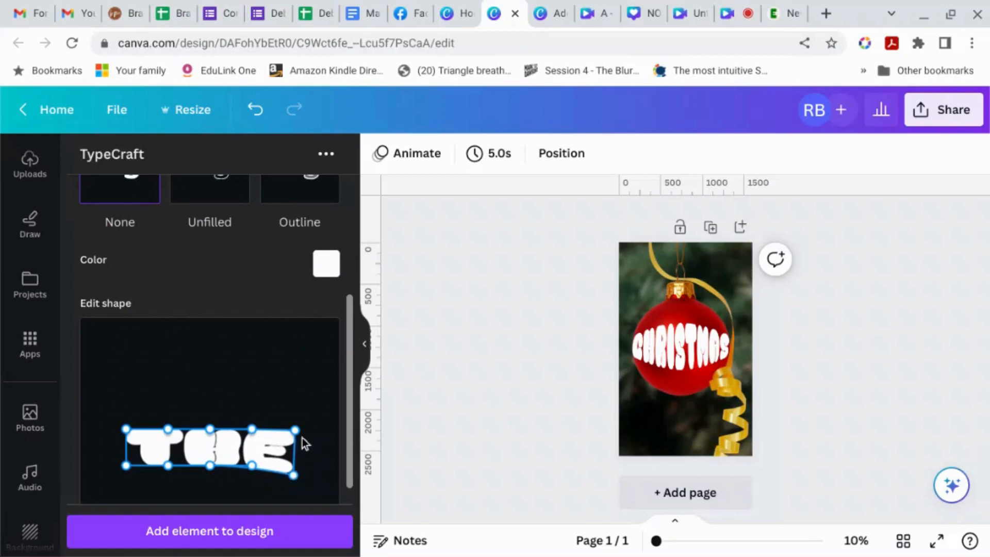
drag(296, 430, 296, 443)
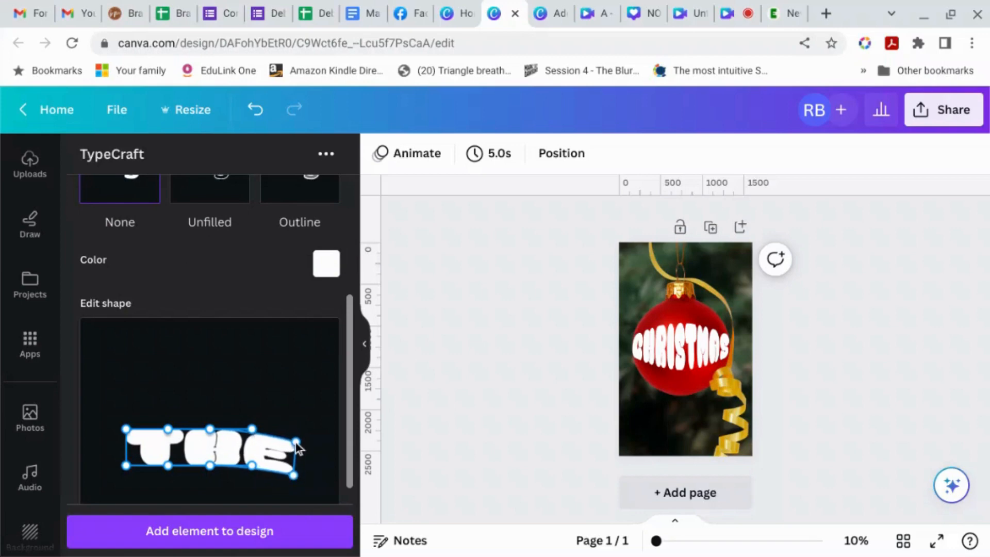
drag(132, 433, 123, 452)
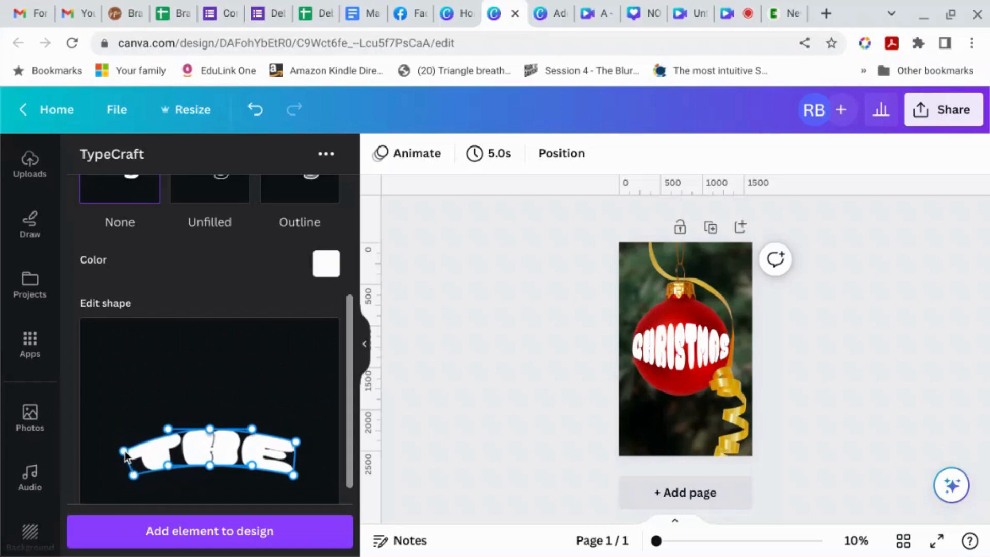
drag(295, 444, 302, 449)
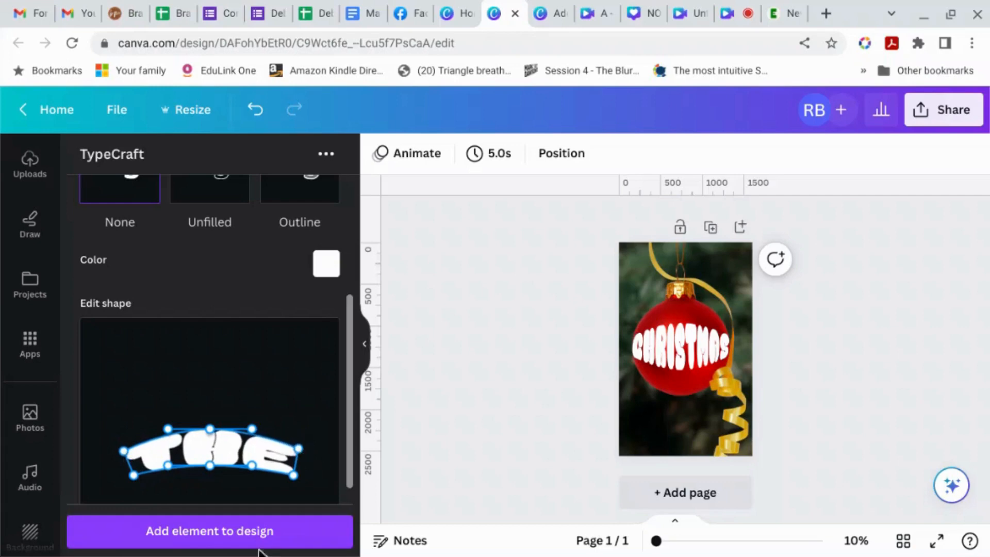
Add the arched "The" to the cover and place it on the bauble just above "CHRISTMAS"
click(253, 535)
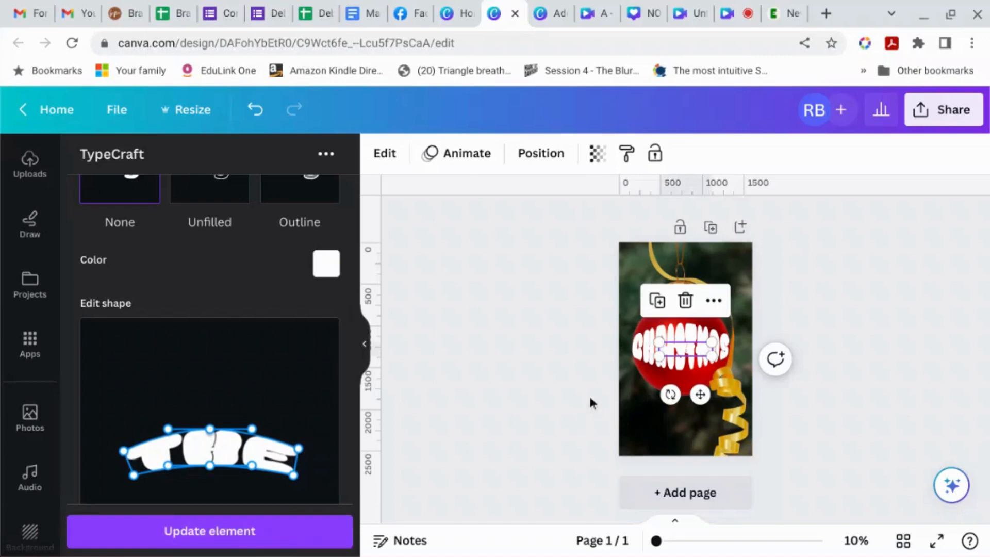
drag(699, 393, 702, 367)
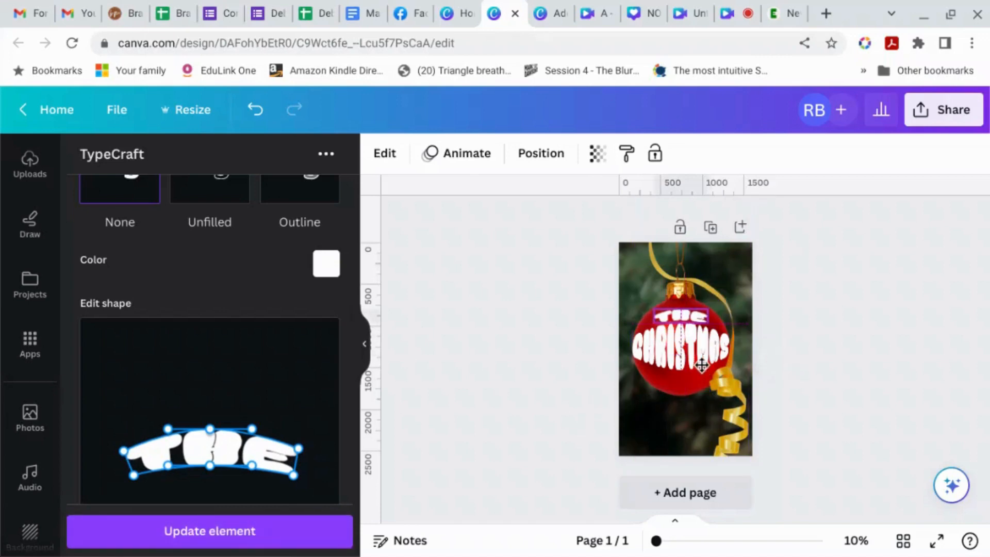
click(869, 377)
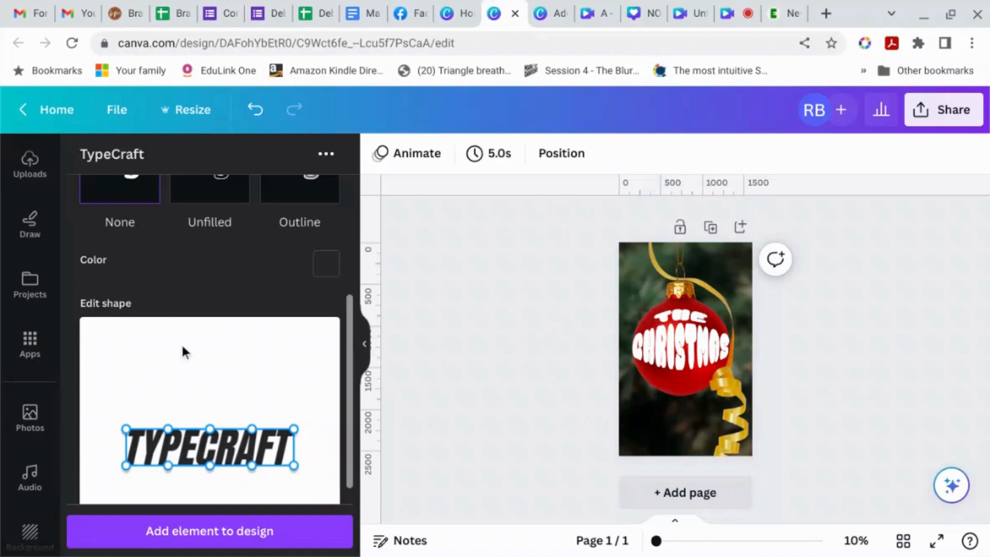
Enter WISH as the text of a new TypeCraft element and set its color to white, #ffffff
scroll(181, 342, up, 5)
drag(192, 232, 81, 205)
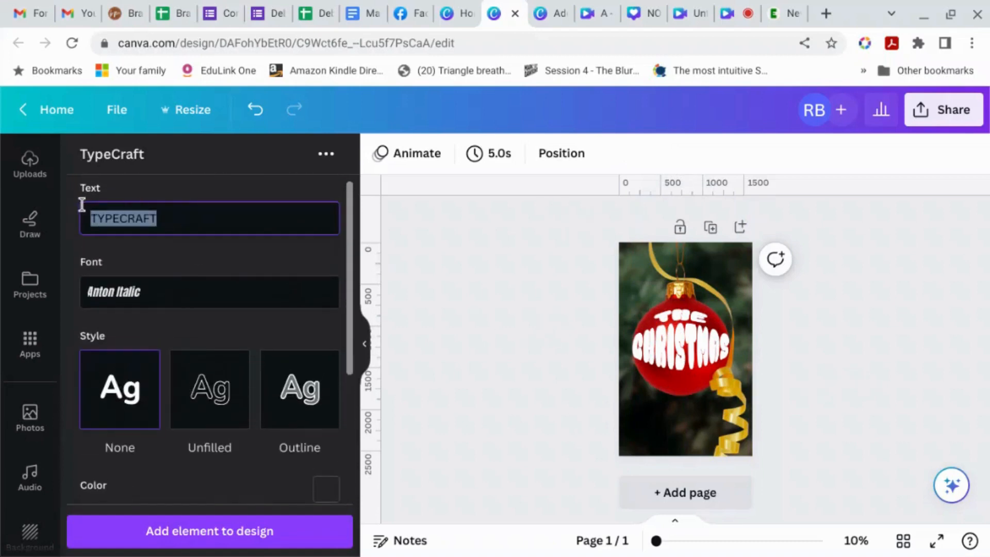
text(WISH)
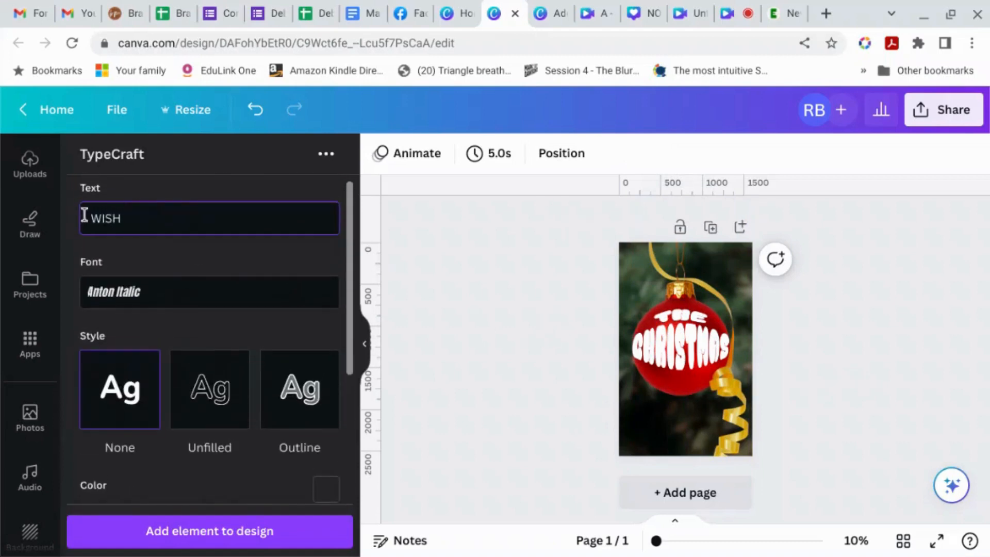
scroll(180, 371, down, 2)
click(326, 385)
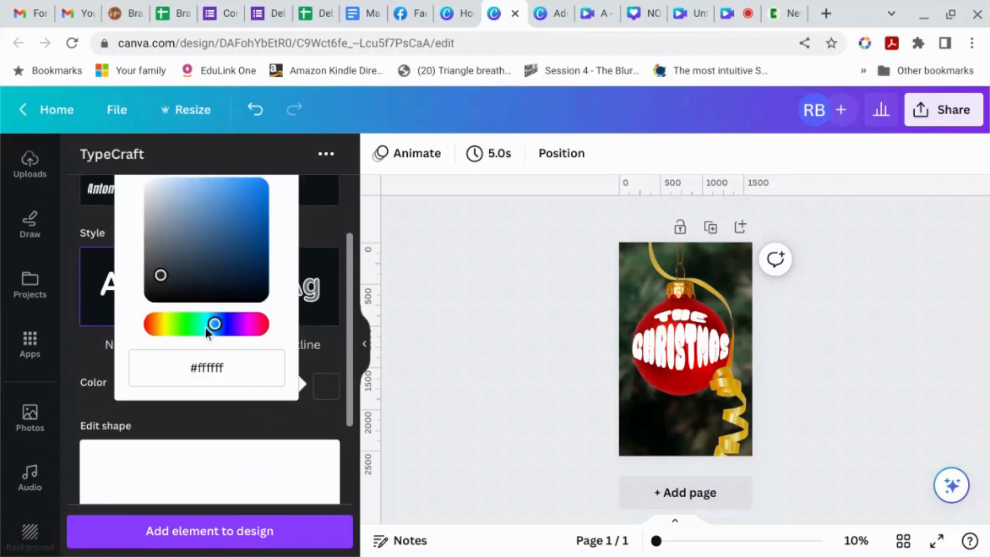
click(154, 188)
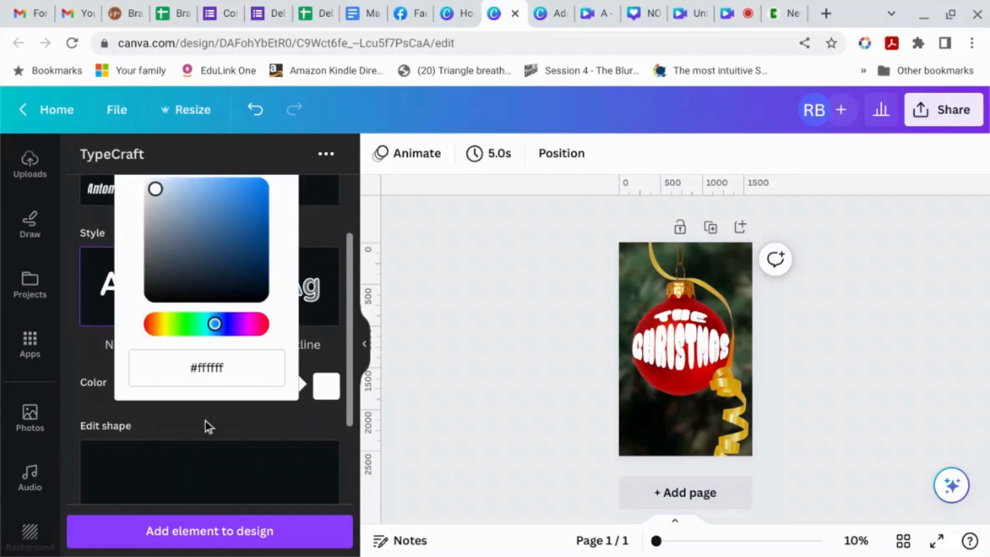
click(243, 425)
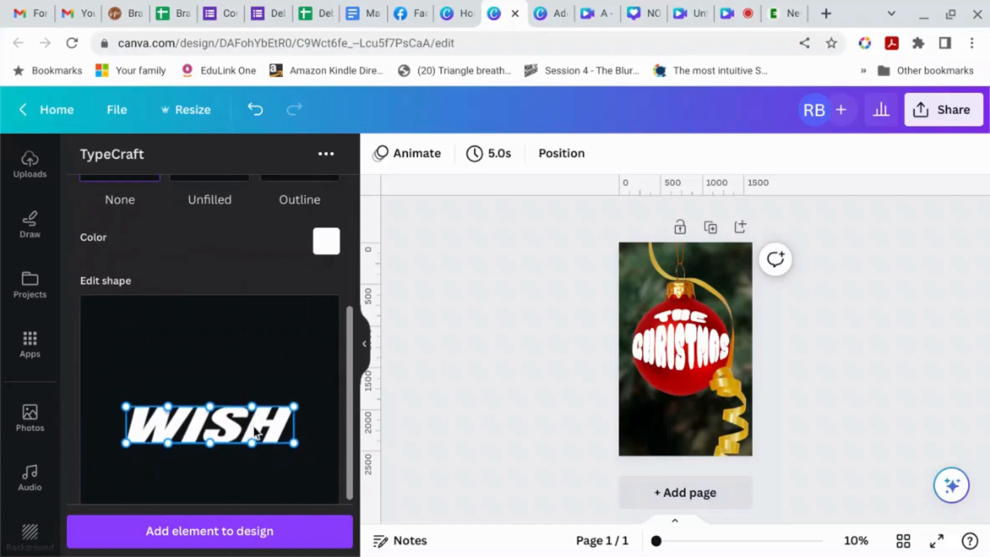
Set the font of the "WISH" text to Giant Boss
scroll(256, 433, up, 5)
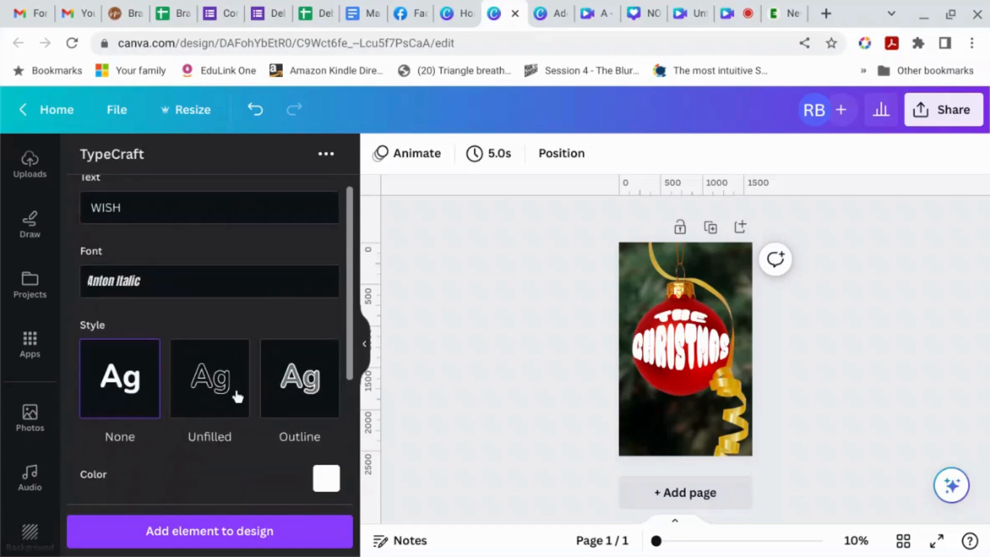
click(188, 291)
scroll(187, 291, down, 5)
scroll(193, 250, up, 5)
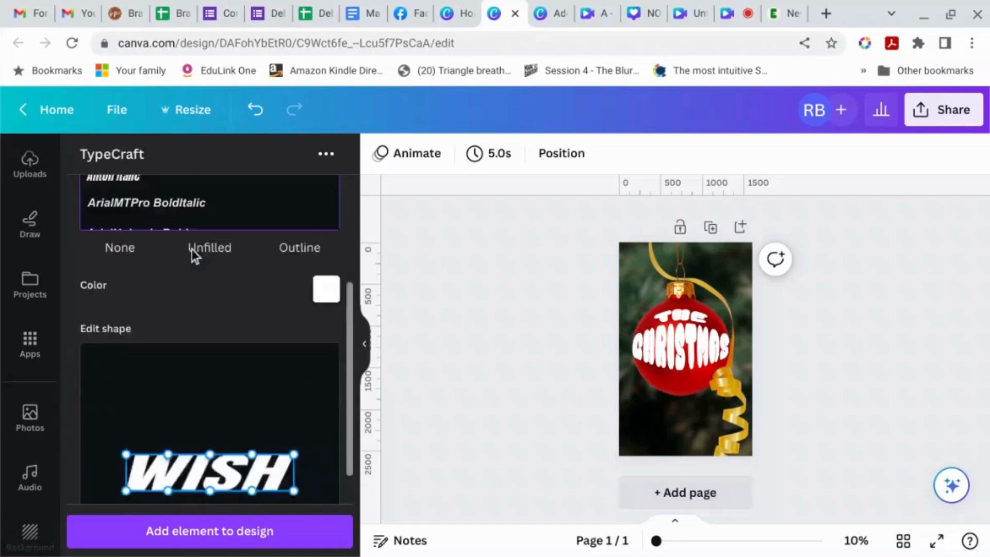
scroll(201, 285, down, 5)
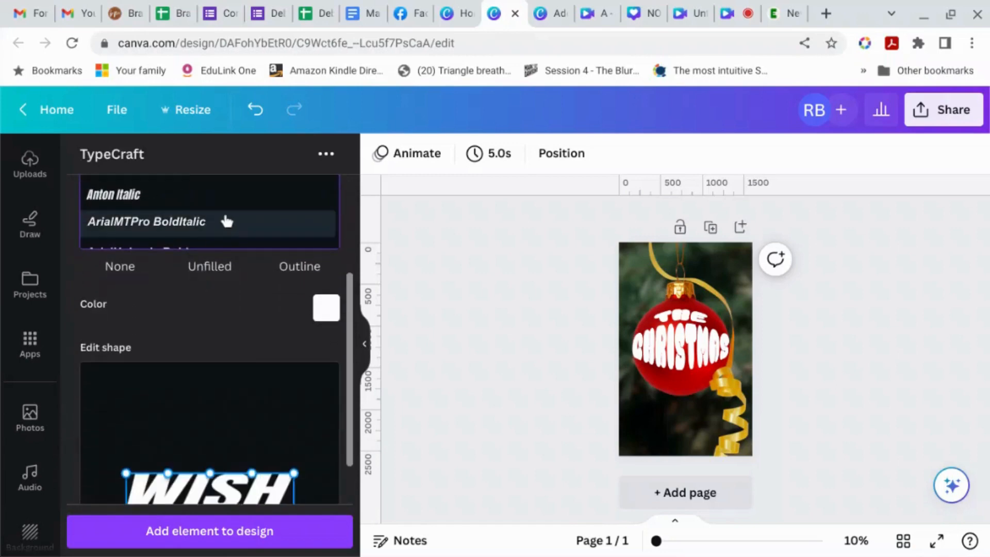
scroll(233, 220, down, 10)
scroll(233, 220, down, 10)
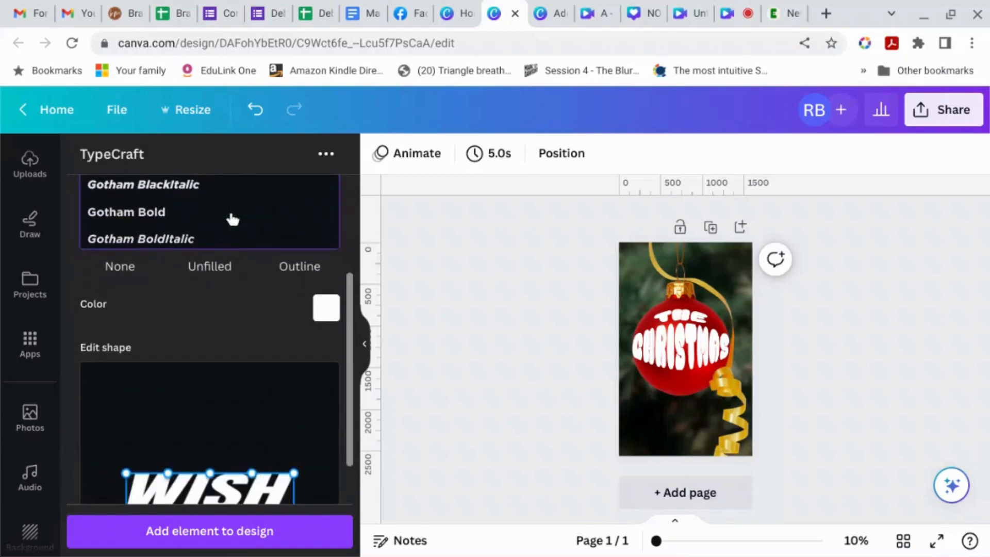
scroll(233, 219, down, 10)
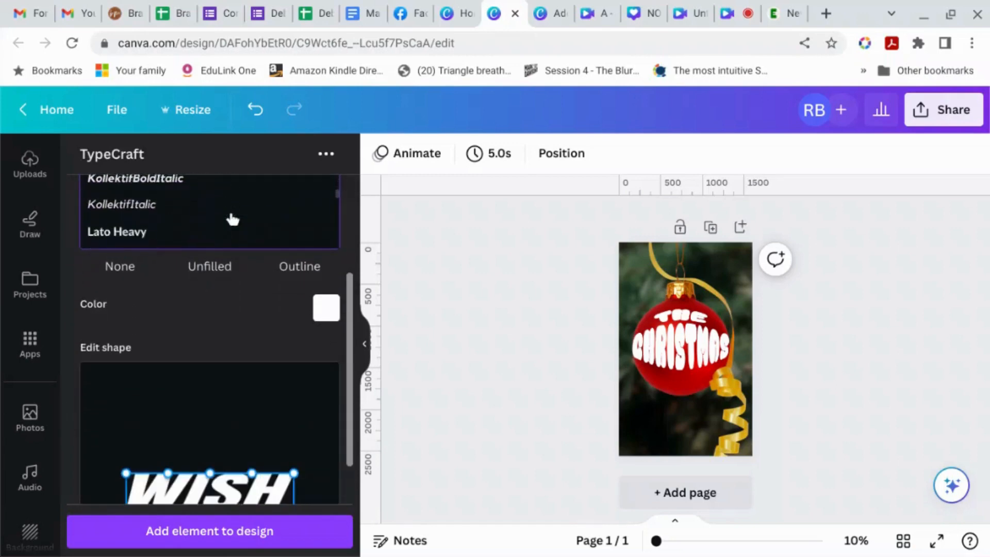
scroll(233, 219, down, 5)
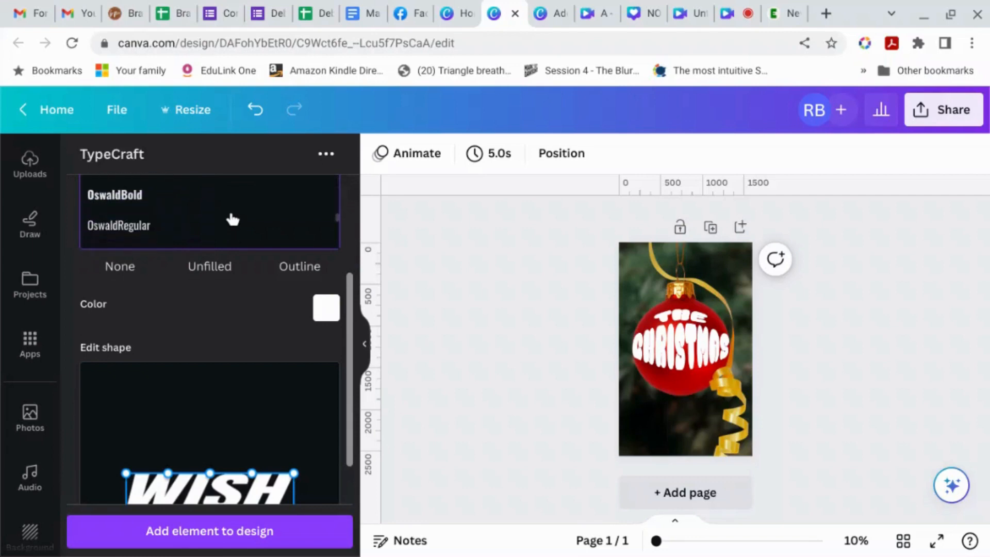
scroll(233, 220, down, 10)
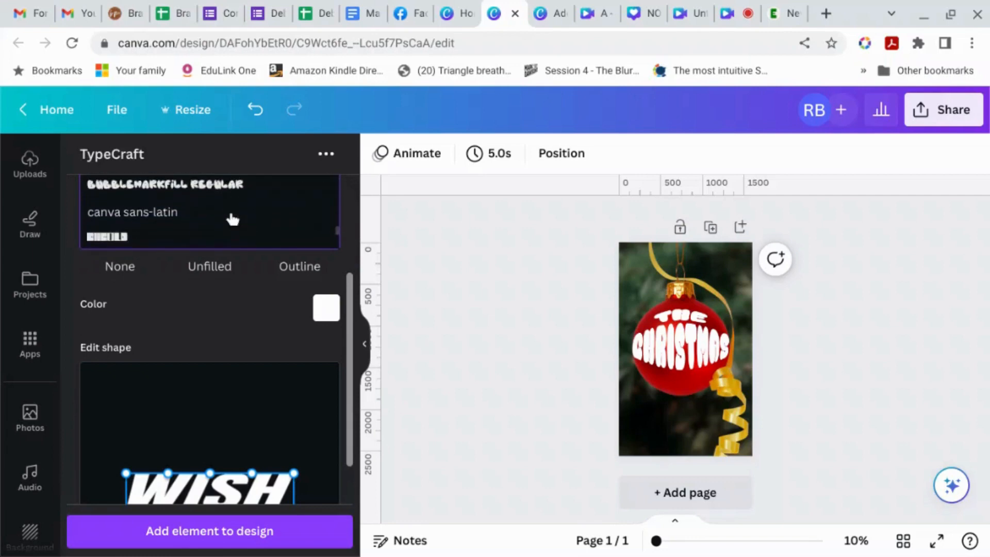
scroll(233, 219, down, 5)
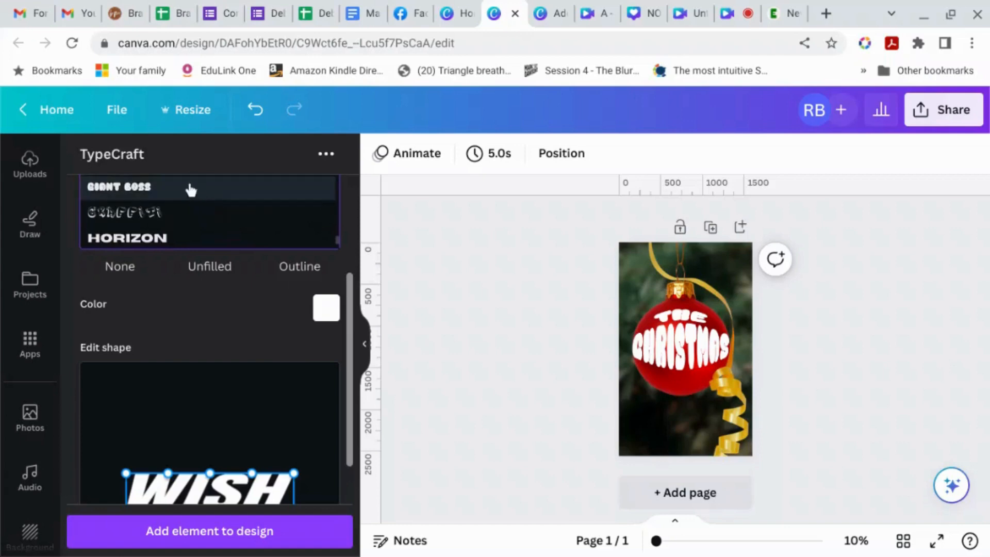
click(188, 189)
Curve the "WISH" text into a smile shape by raising the corner points at both ends of its shape
scroll(177, 431, down, 3)
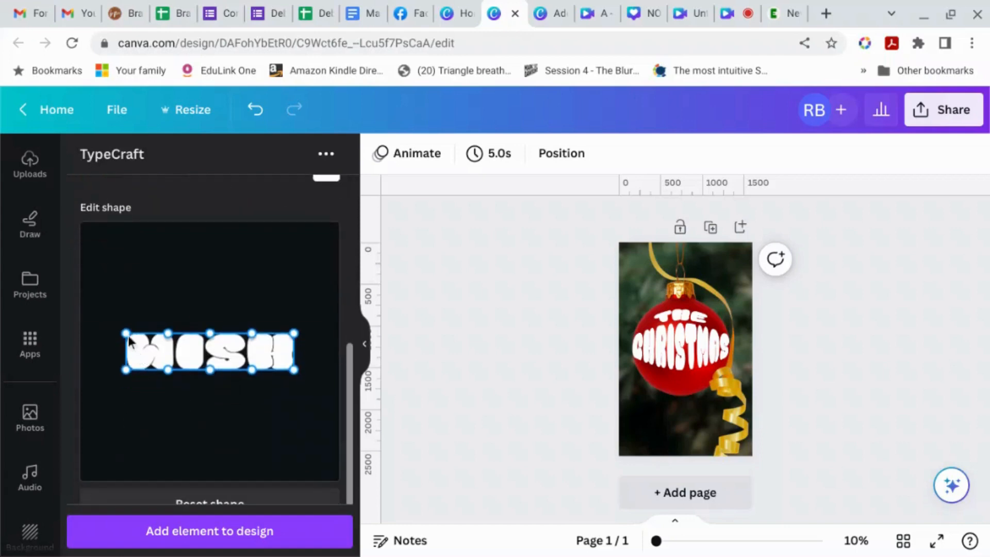
drag(129, 336, 126, 311)
drag(294, 335, 307, 299)
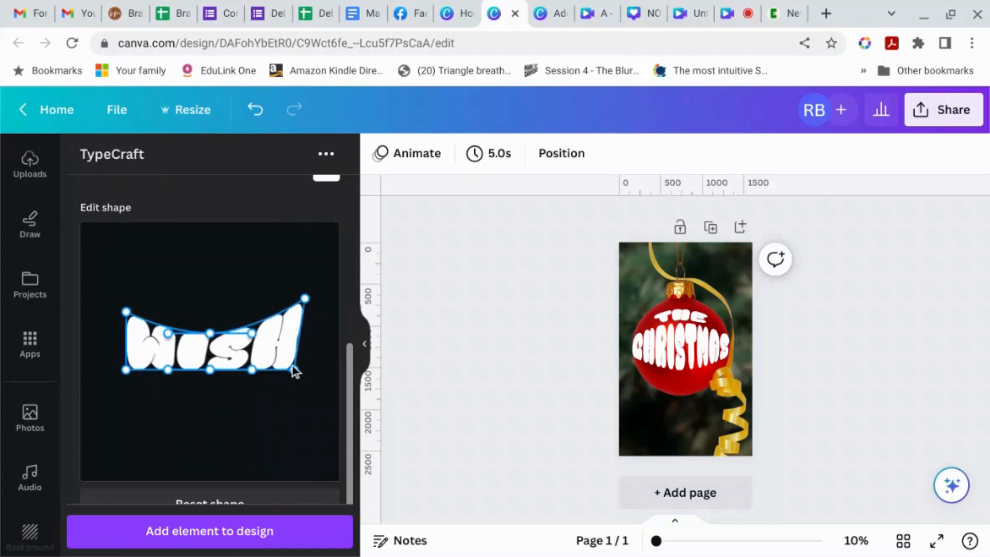
drag(294, 369, 302, 336)
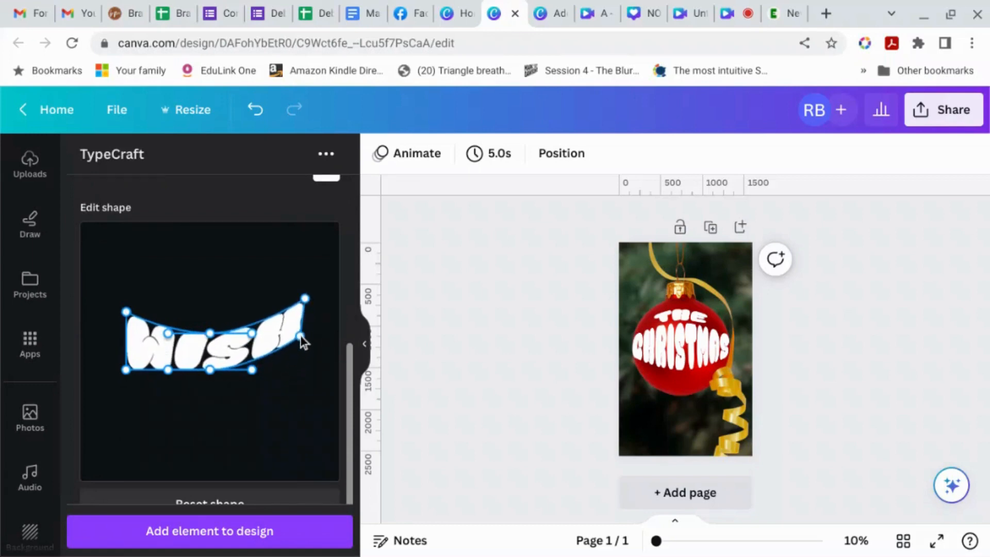
drag(128, 371, 126, 345)
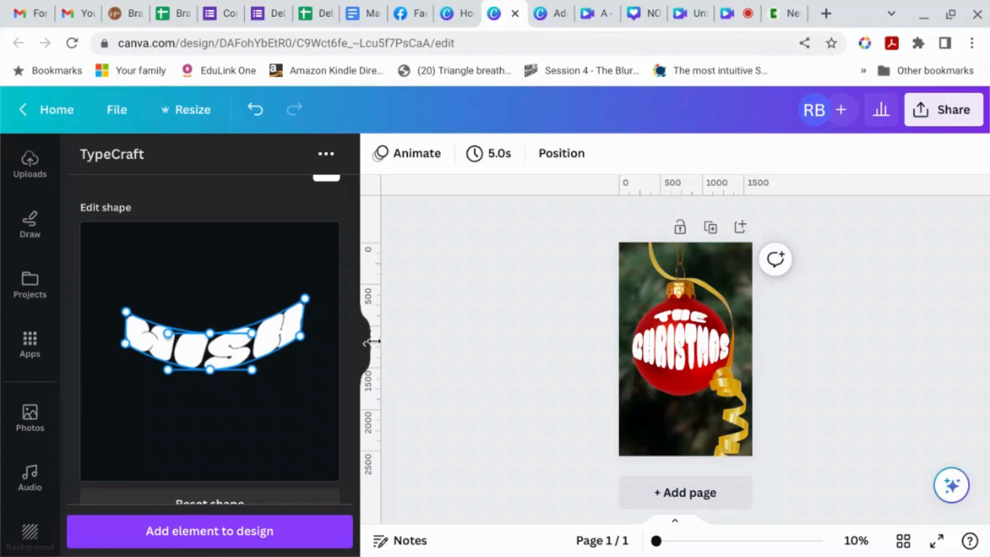
drag(303, 336, 307, 329)
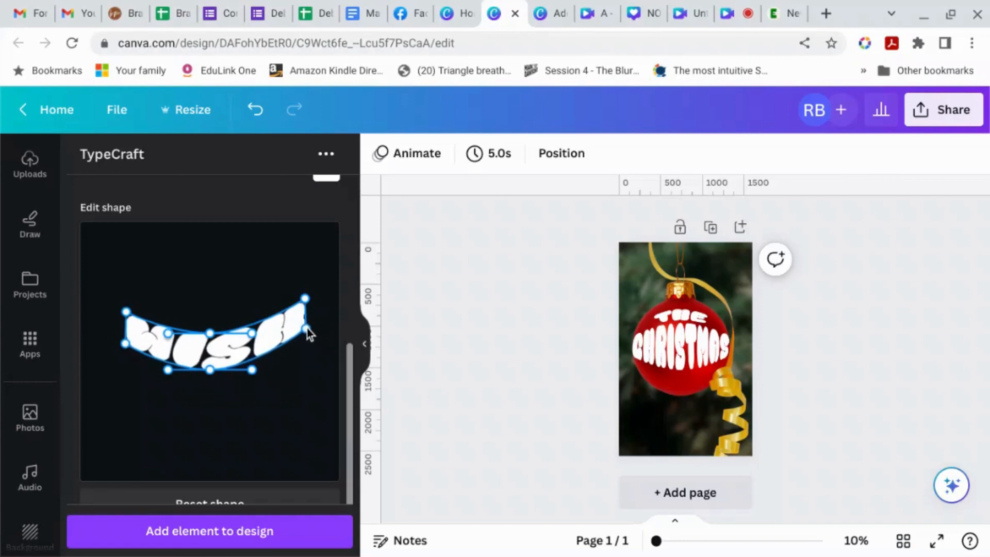
Add the curved "WISH" to the cover, enlarge it to about 777 × 290 px and center it on the bauble below "CHRISTMAS"
click(199, 539)
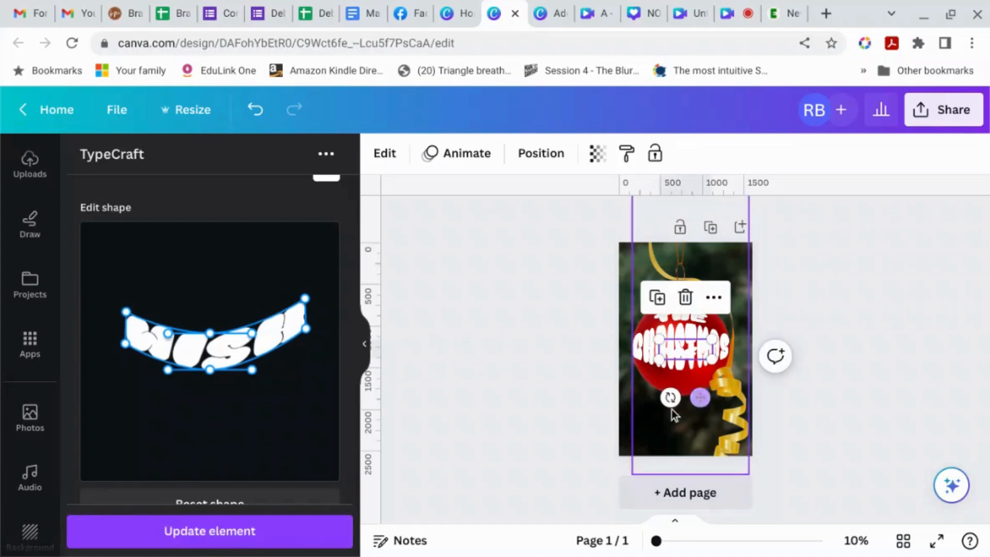
drag(704, 398, 693, 425)
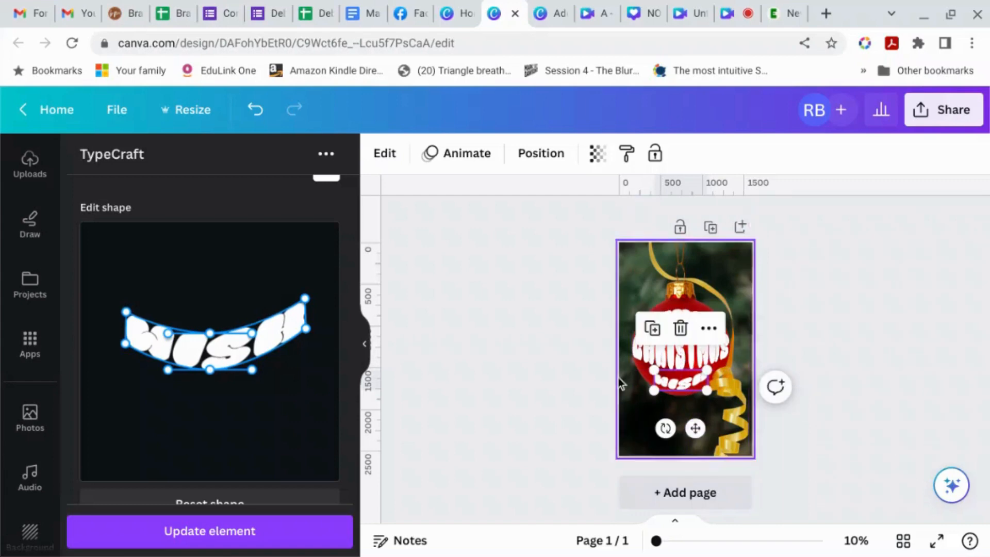
drag(656, 373, 643, 369)
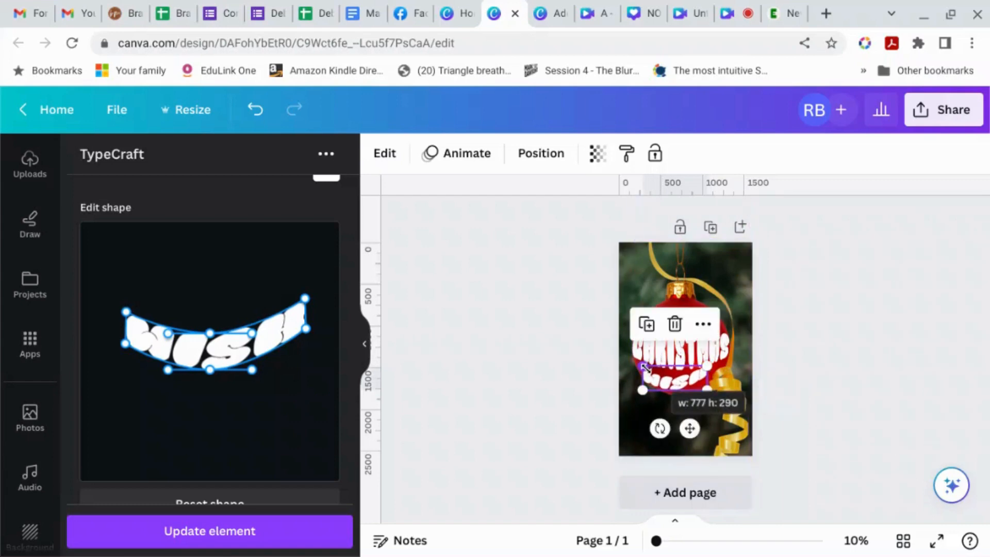
drag(690, 429, 696, 431)
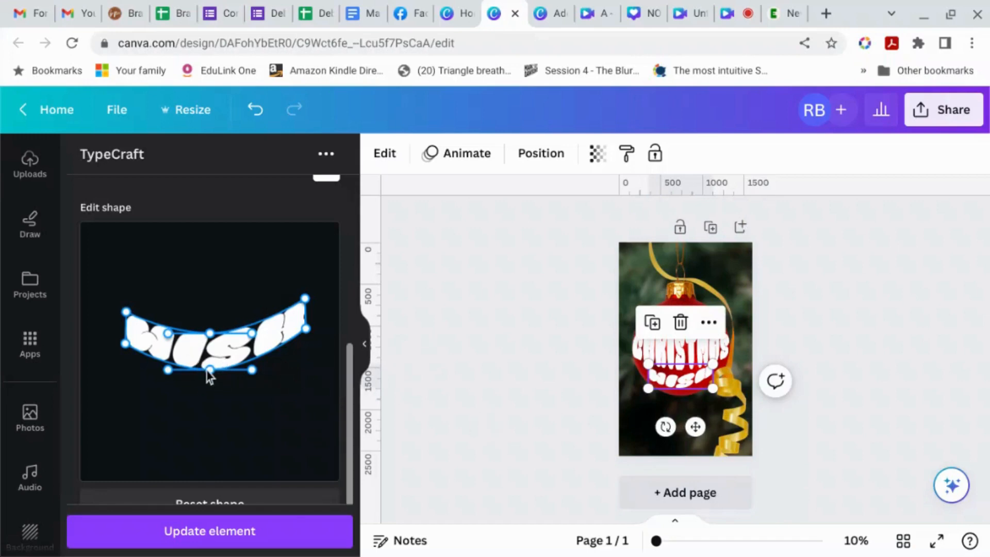
Widen the "WISH" shape by moving its end points outward, adjust its lower middle point, and update the element on the cover
drag(208, 371, 216, 370)
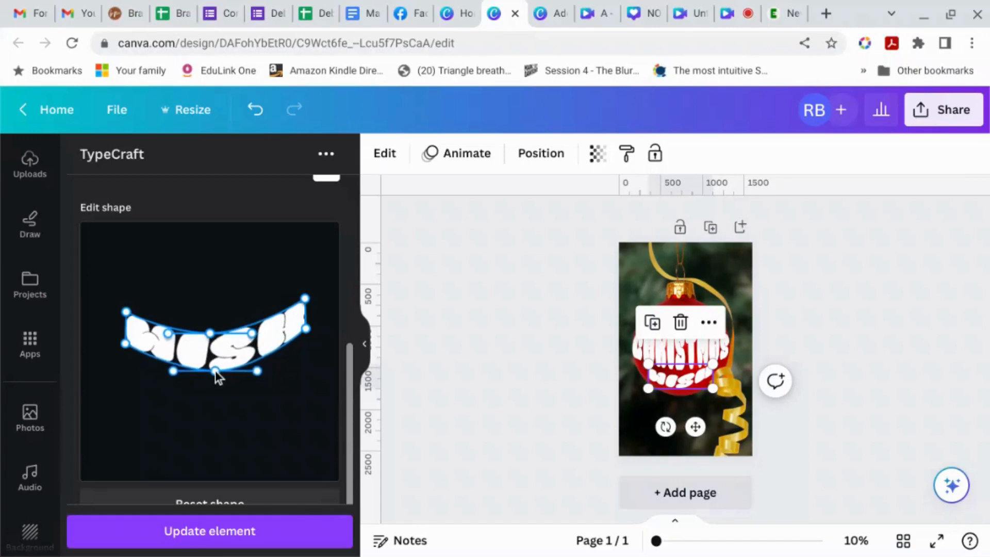
drag(125, 341, 120, 312)
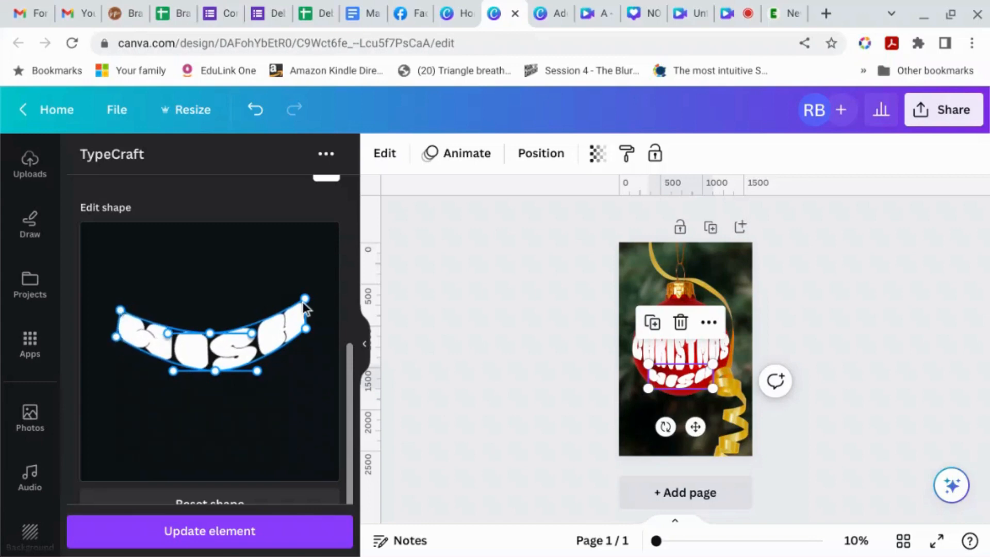
drag(304, 301, 313, 334)
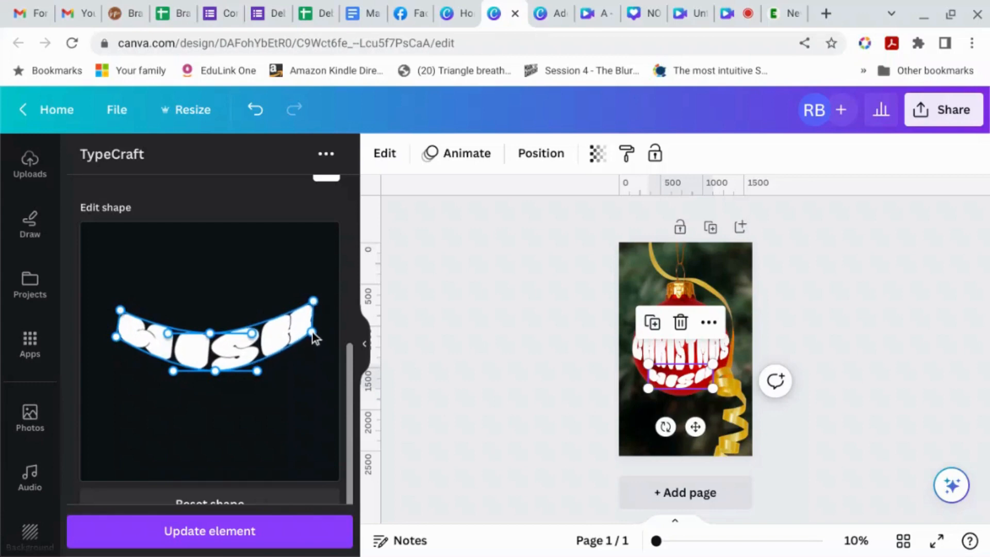
drag(215, 371, 213, 369)
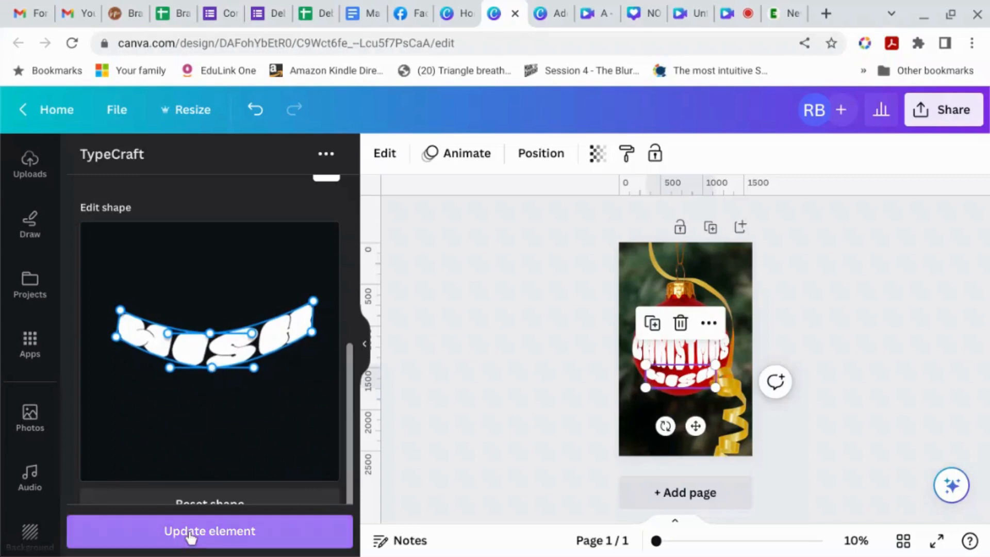
click(265, 541)
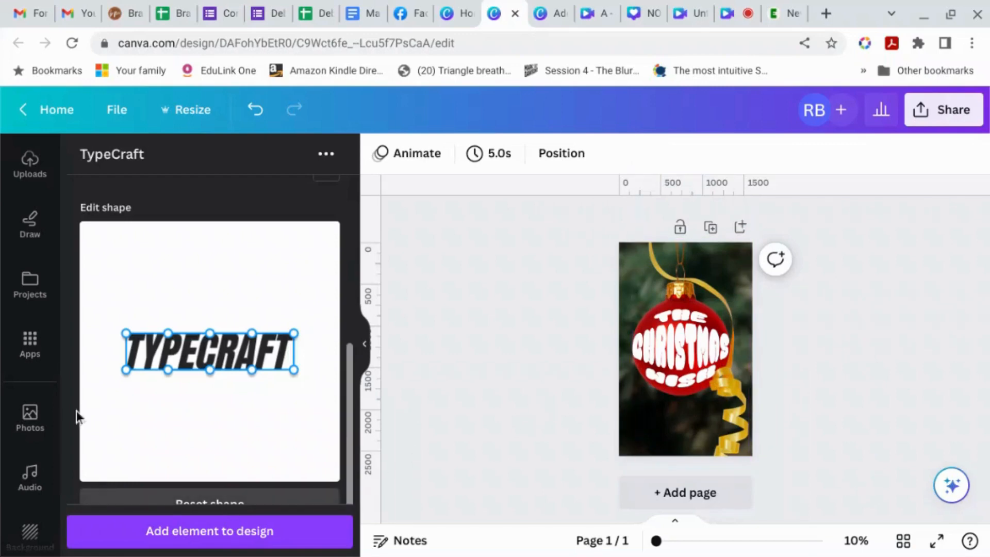
Add a heading reading AUTHOR NAME and move it below the bauble near the bottom of the cover
scroll(44, 320, up, 5)
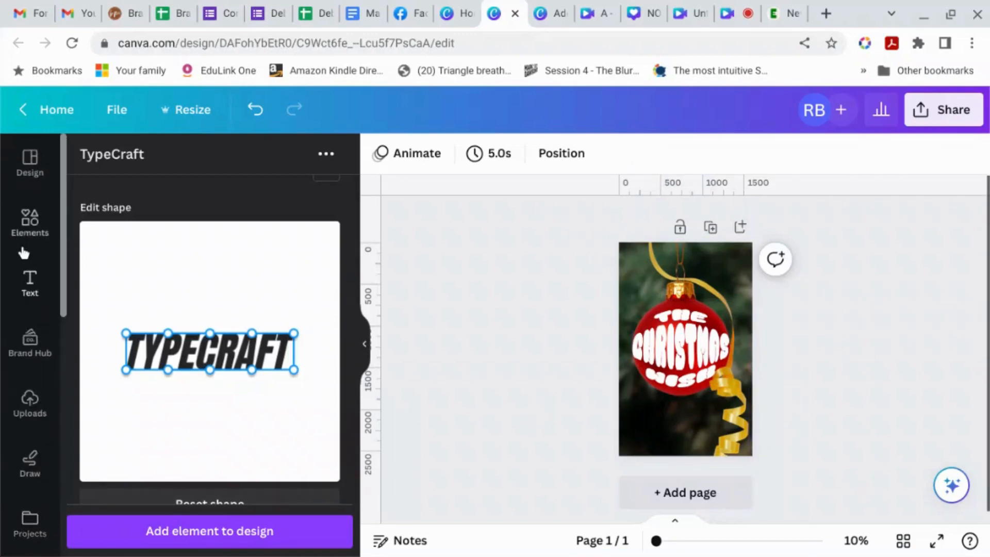
click(30, 284)
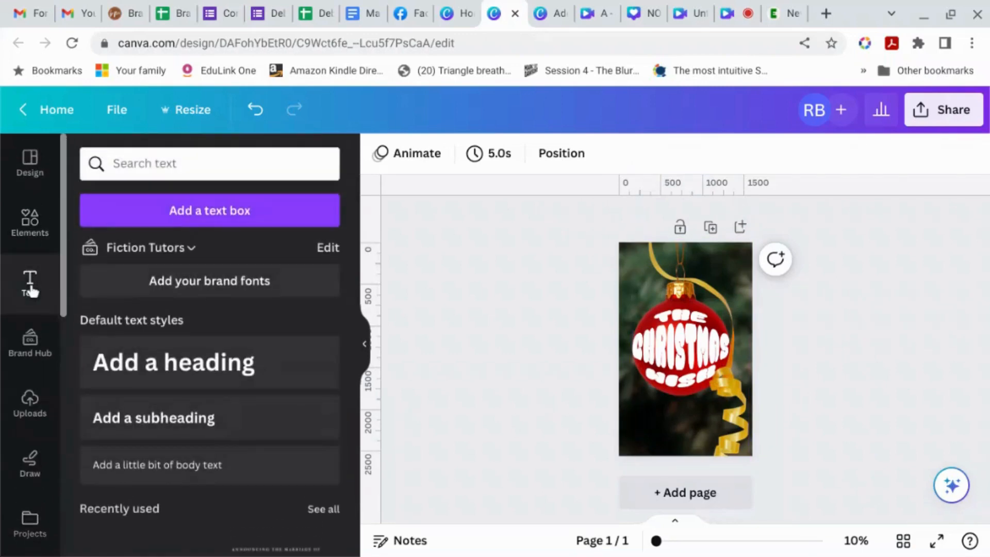
click(163, 363)
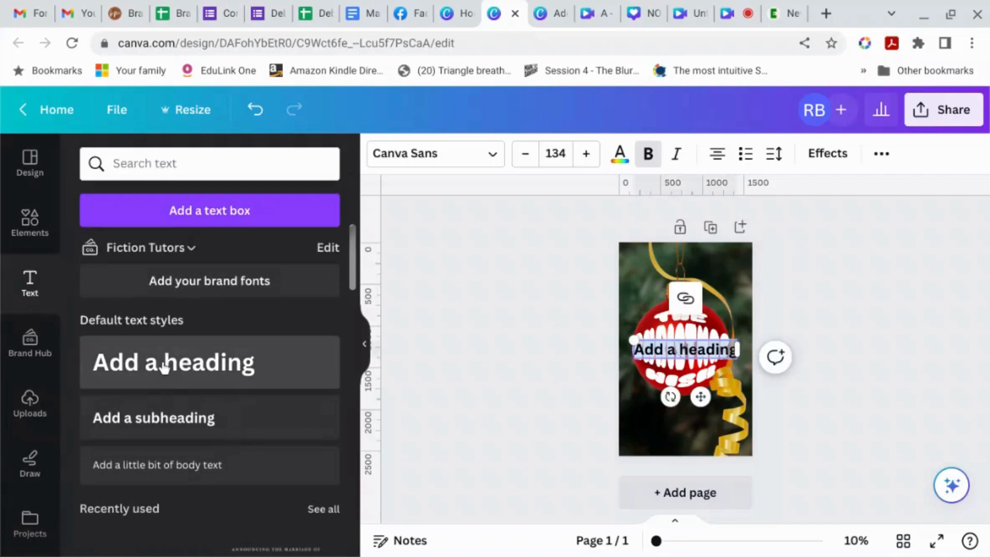
text(AUTHOT)
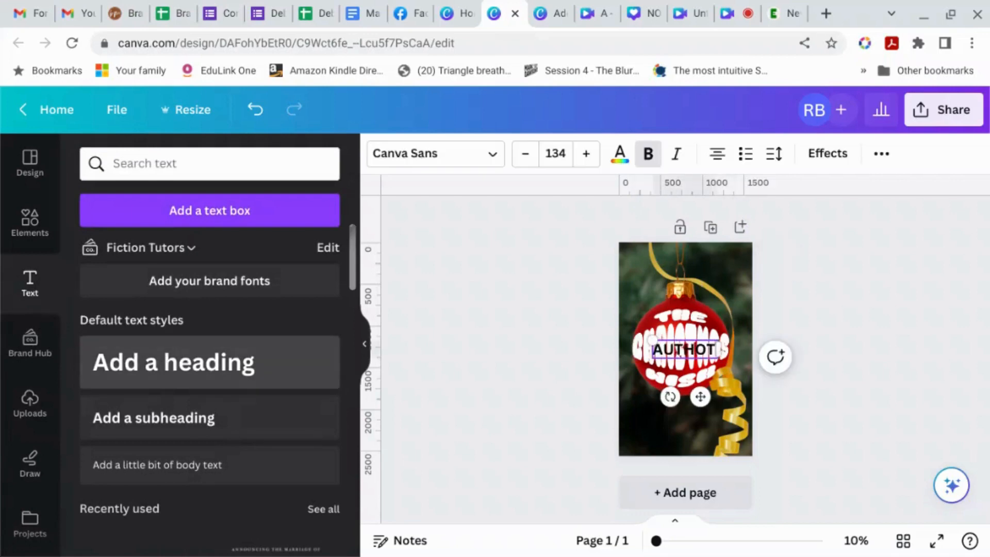
key(BackSpace)
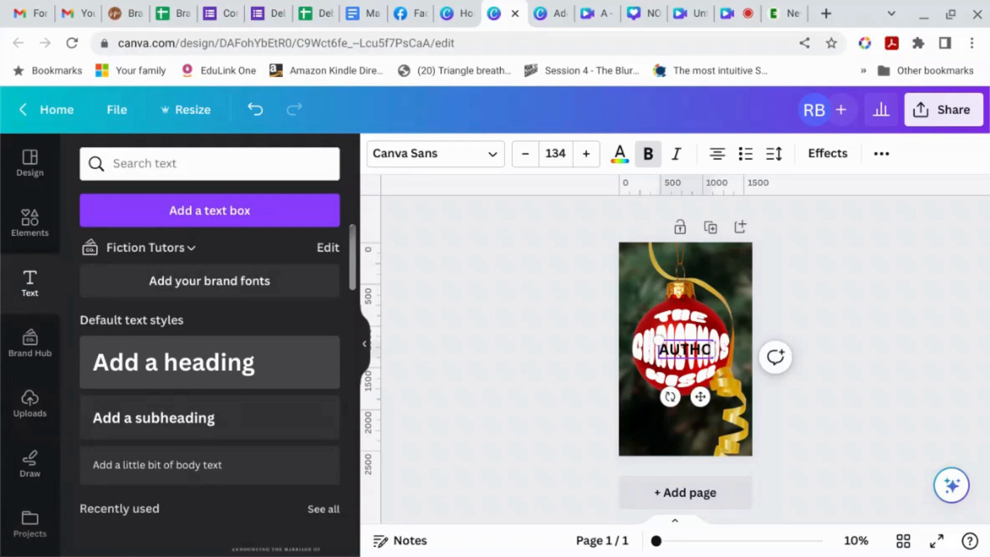
text(R NAME)
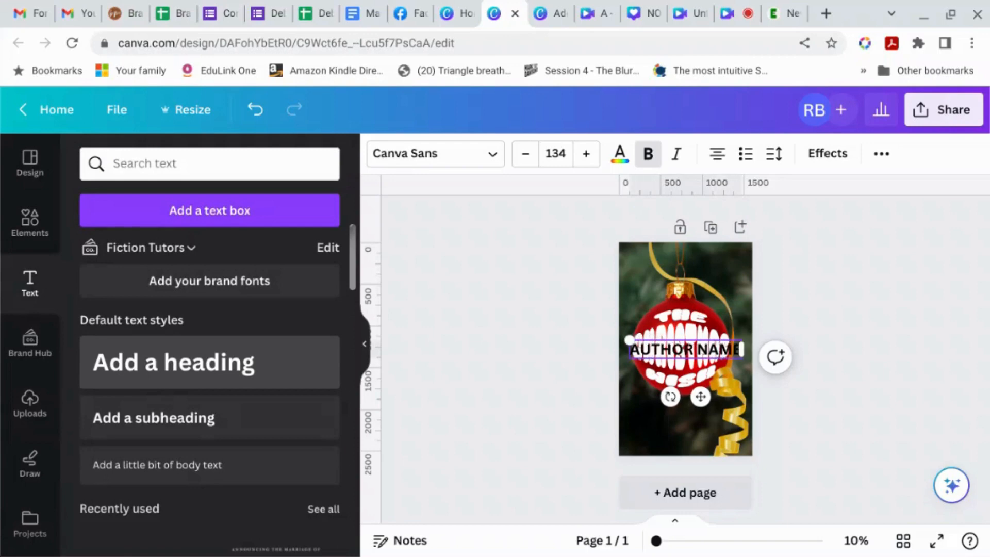
drag(700, 398, 707, 476)
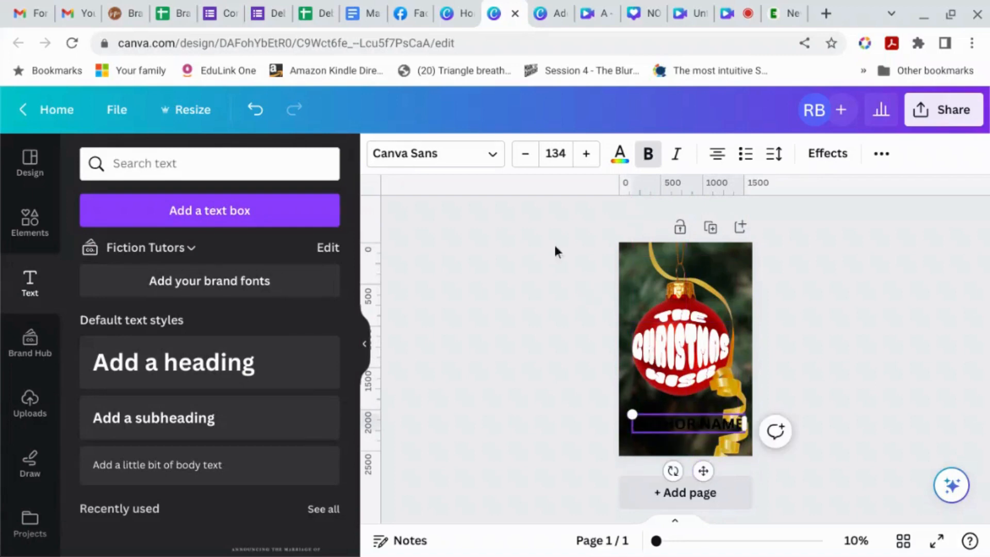
Set the AUTHOR NAME heading in the Julius Sans One font
click(481, 161)
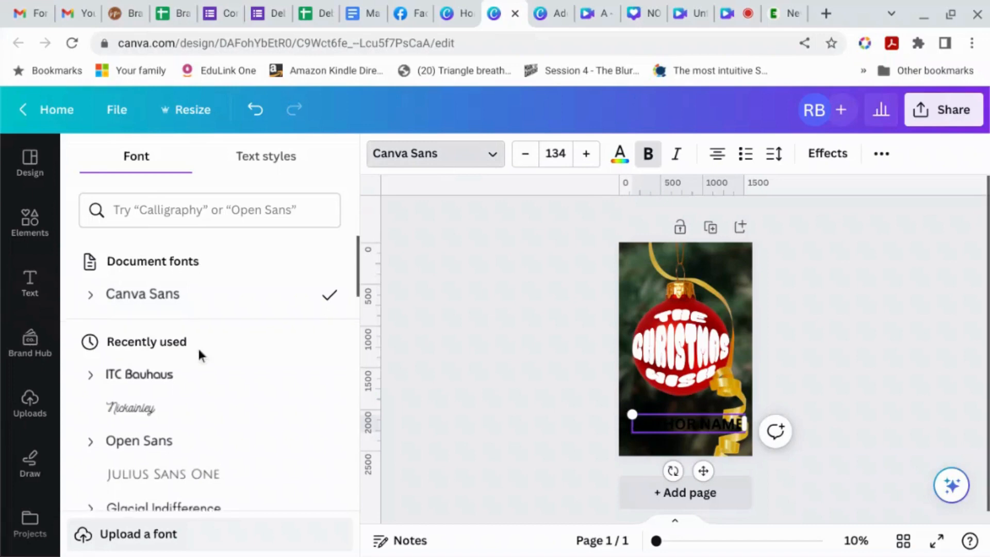
scroll(200, 353, down, 3)
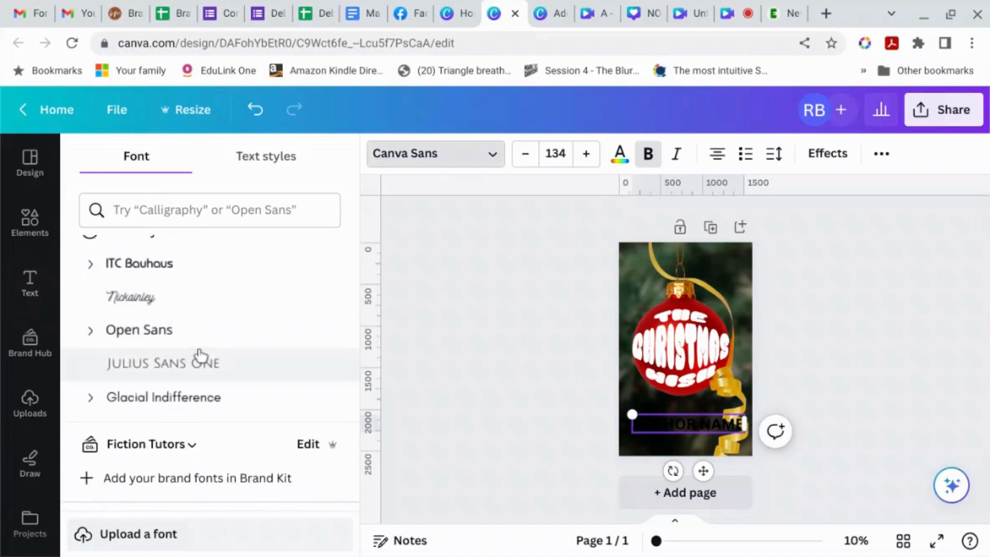
click(200, 356)
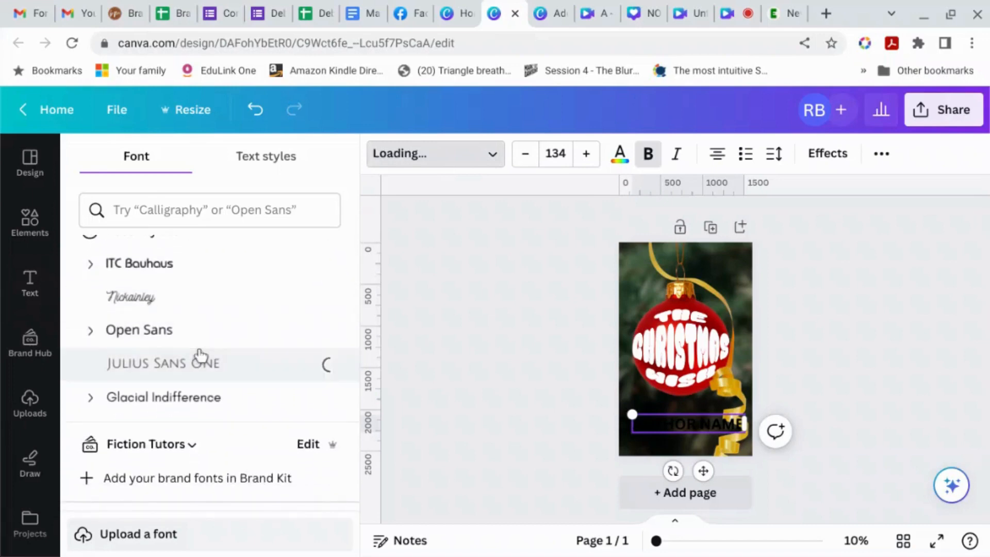
Recolour the AUTHOR NAME text from the brand palette to white, applying the change to all matching black
click(620, 154)
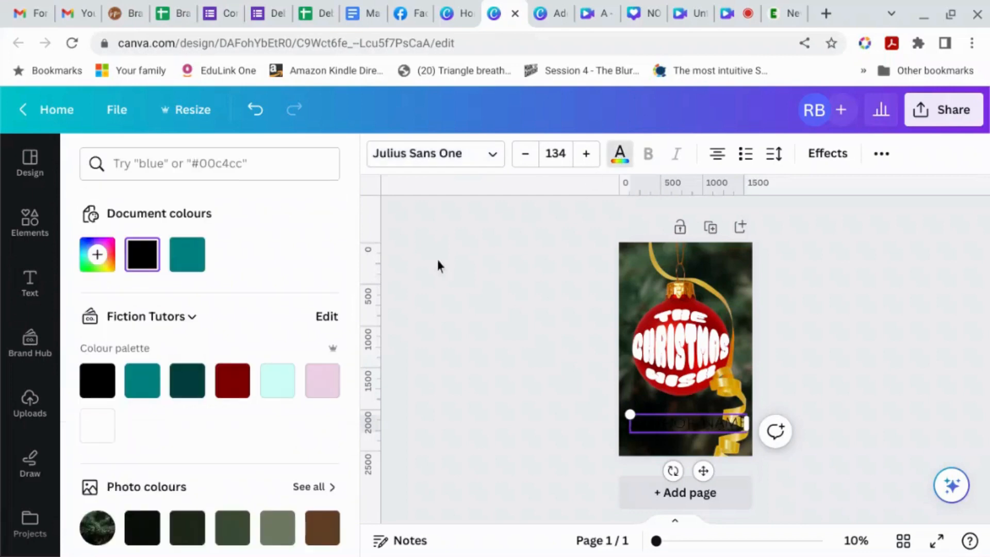
click(96, 429)
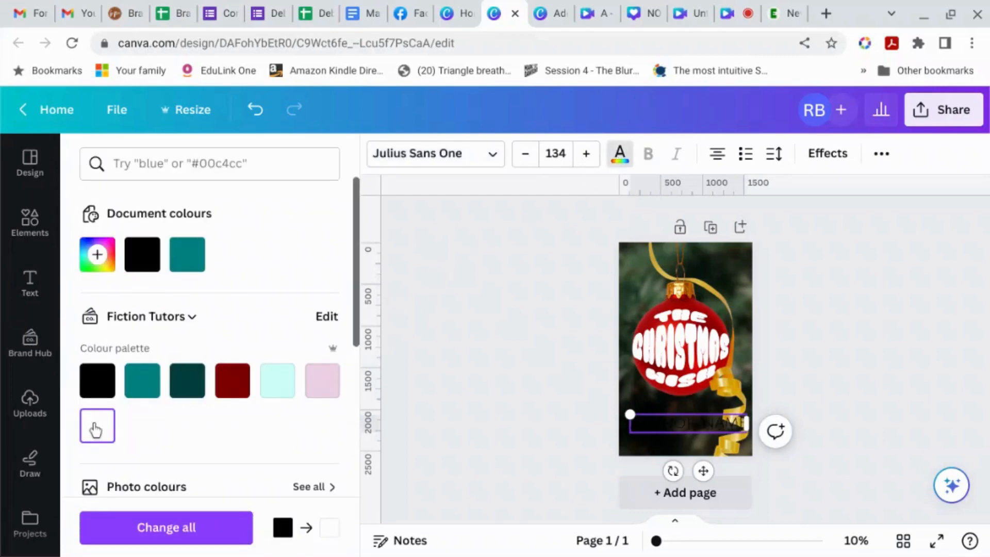
click(166, 528)
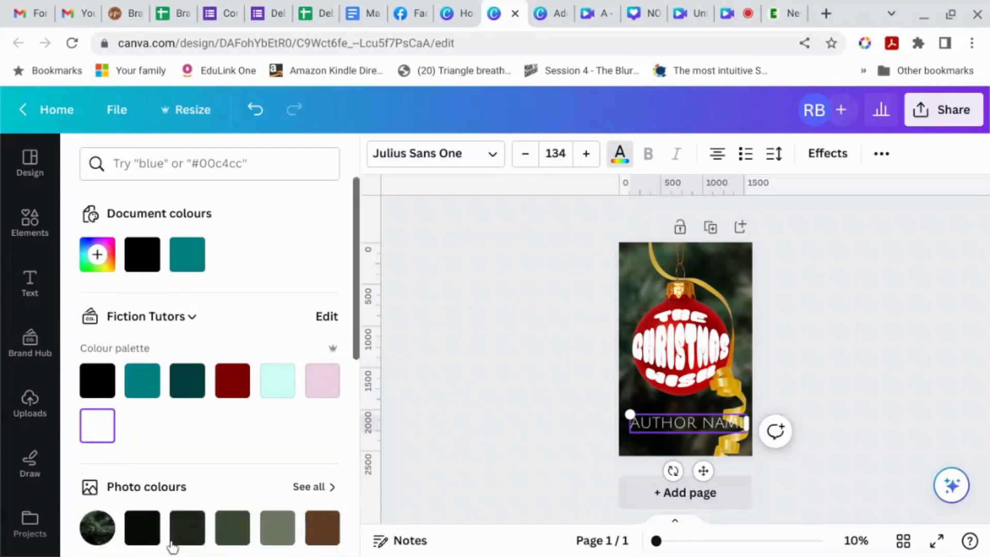
key(Escape)
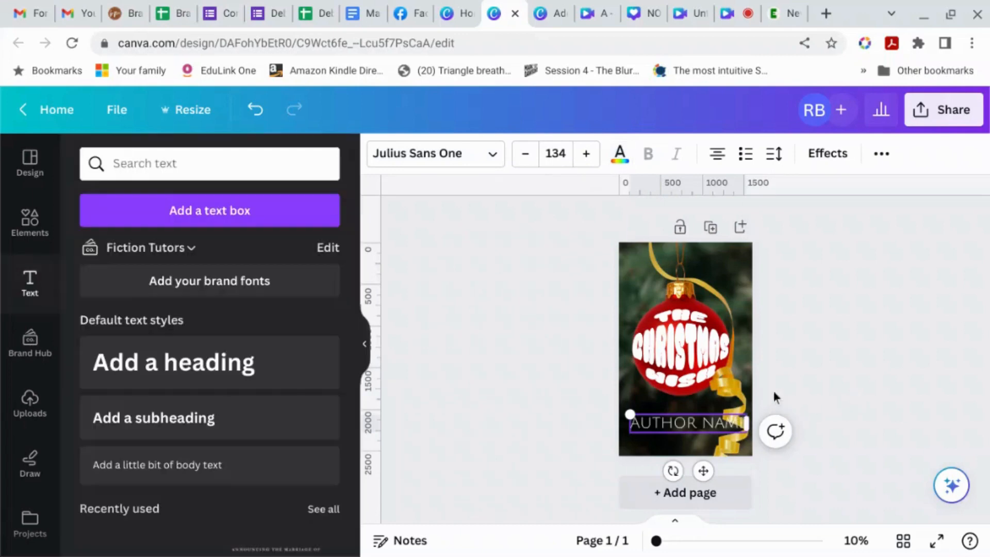
click(859, 448)
Try ITC Bauhaus on the whole AUTHOR NAME text, then set it in bold Glacial Indifference instead
click(707, 425)
click(707, 422)
drag(630, 423, 743, 423)
drag(630, 423, 743, 423)
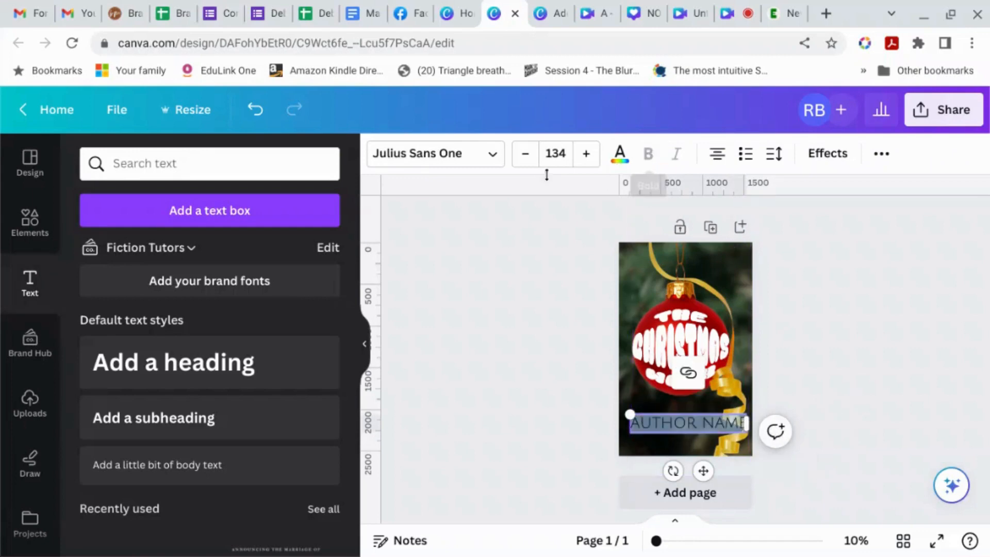
click(449, 153)
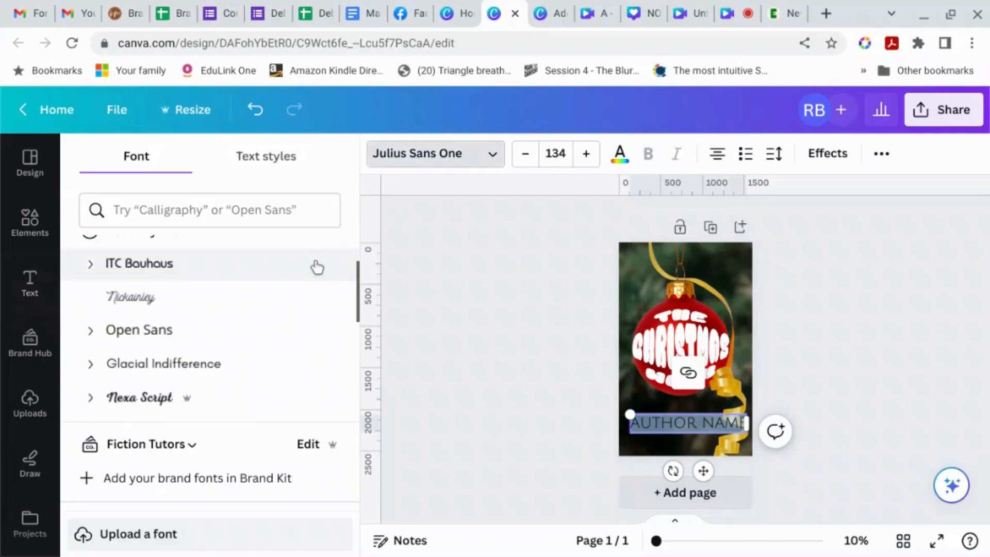
click(318, 264)
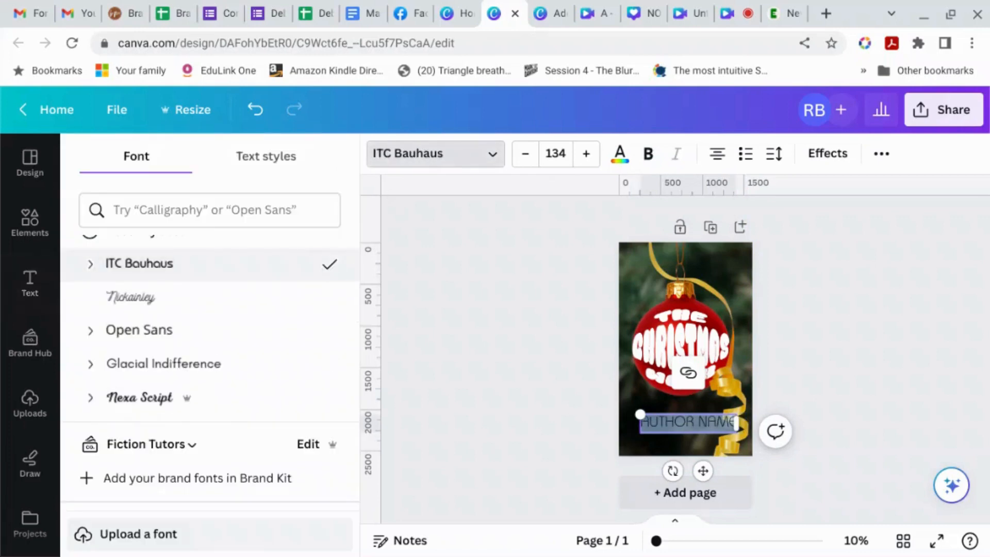
click(279, 363)
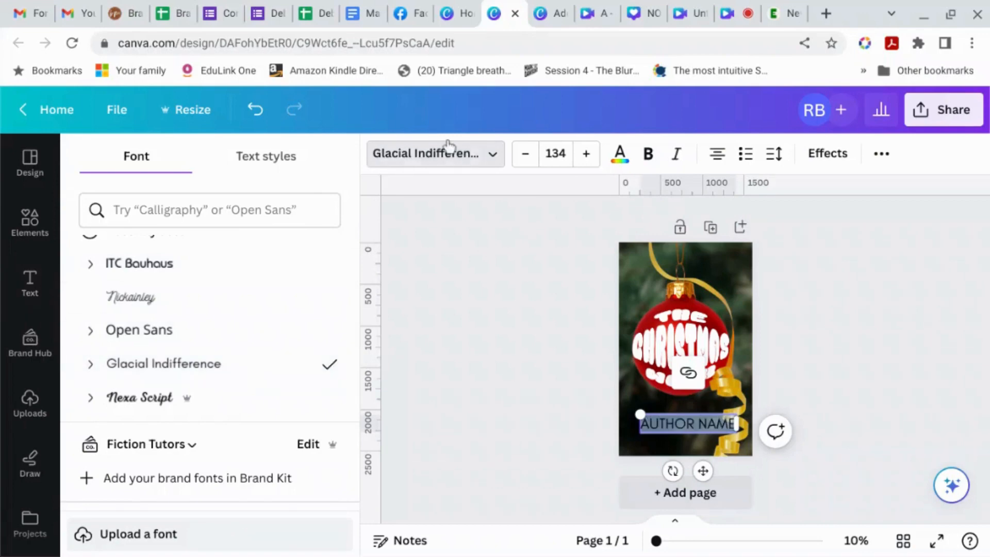
click(649, 153)
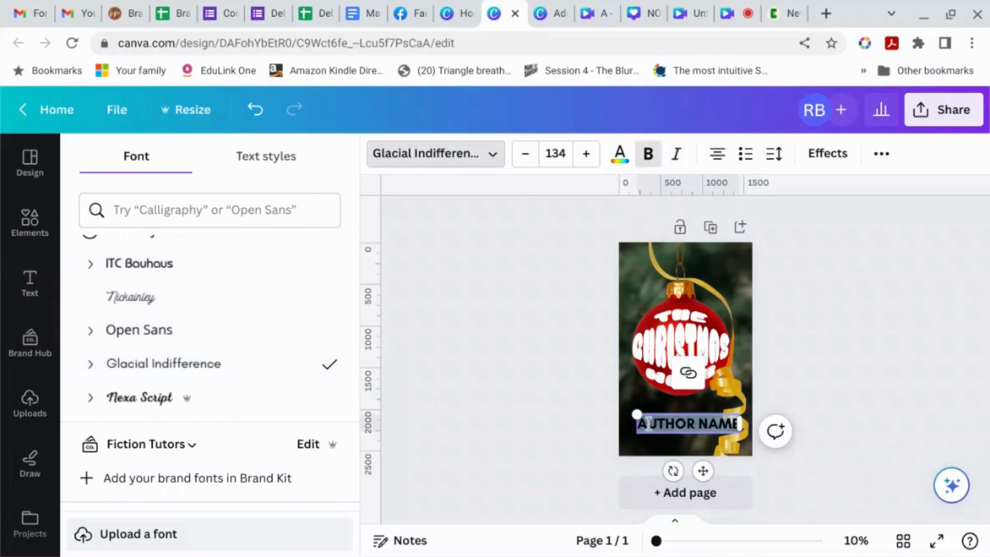
Apply white to the AUTHOR NAME text and check the cover in the page grid view
click(620, 153)
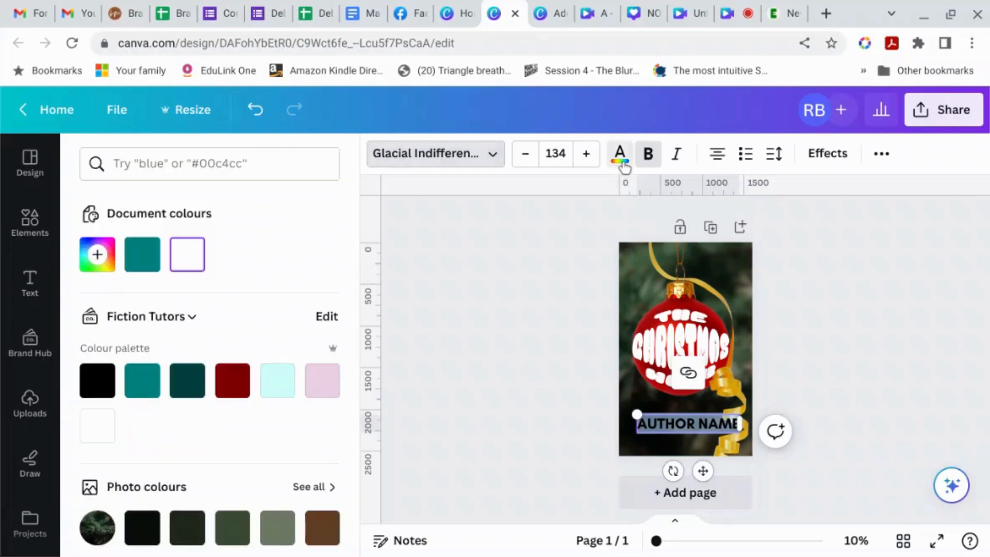
click(187, 255)
click(403, 364)
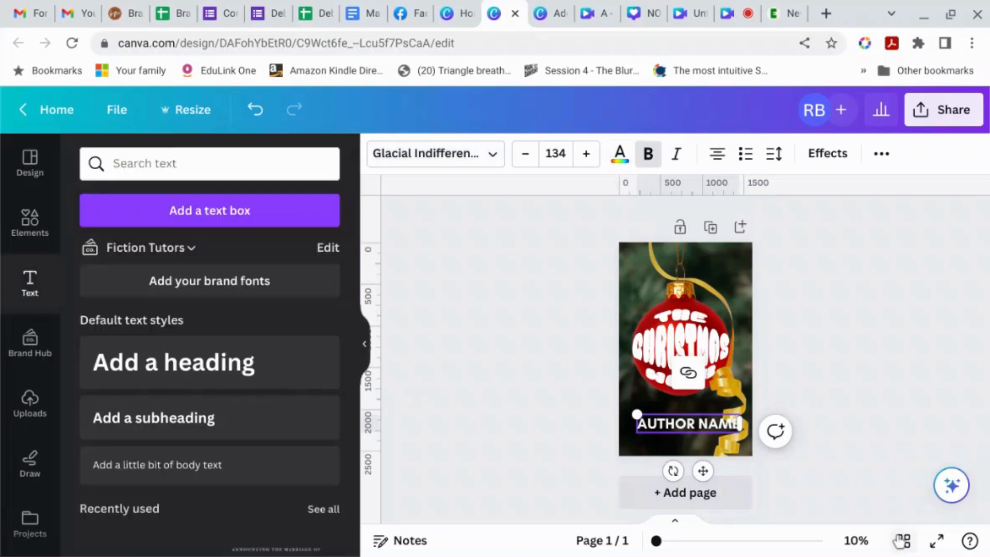
click(904, 541)
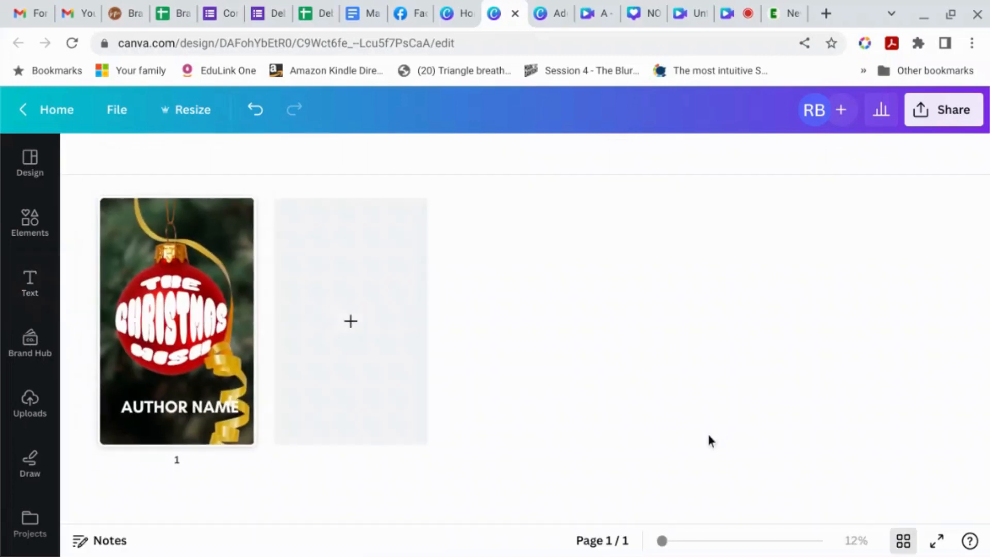
double_click(241, 335)
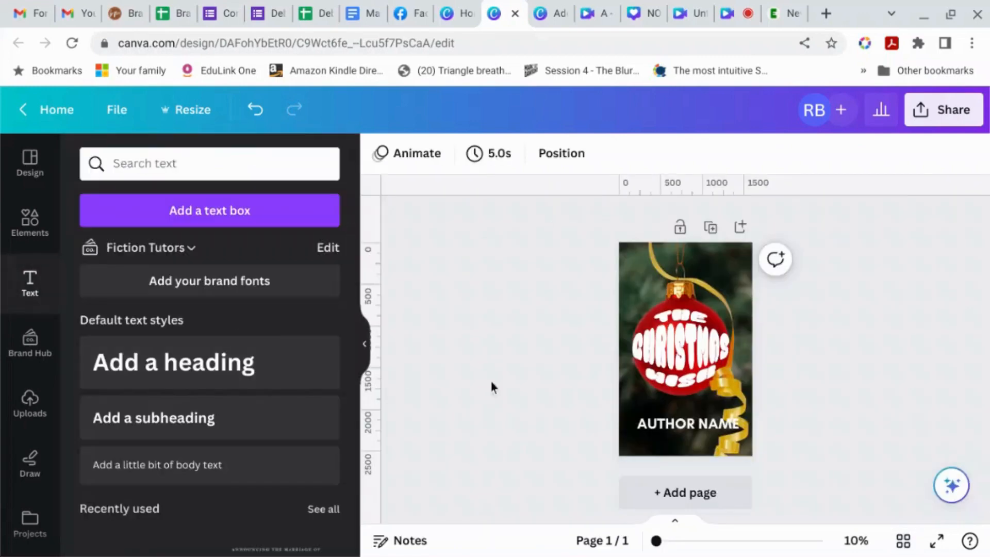
Resize AUTHOR NAME to about size 141 and position it centrally below the bauble
drag(697, 421, 697, 430)
mouse_move(634, 426)
mouse_down()
mouse_move(558, 386)
mouse_move(633, 418)
mouse_move(622, 419)
mouse_up()
click(797, 418)
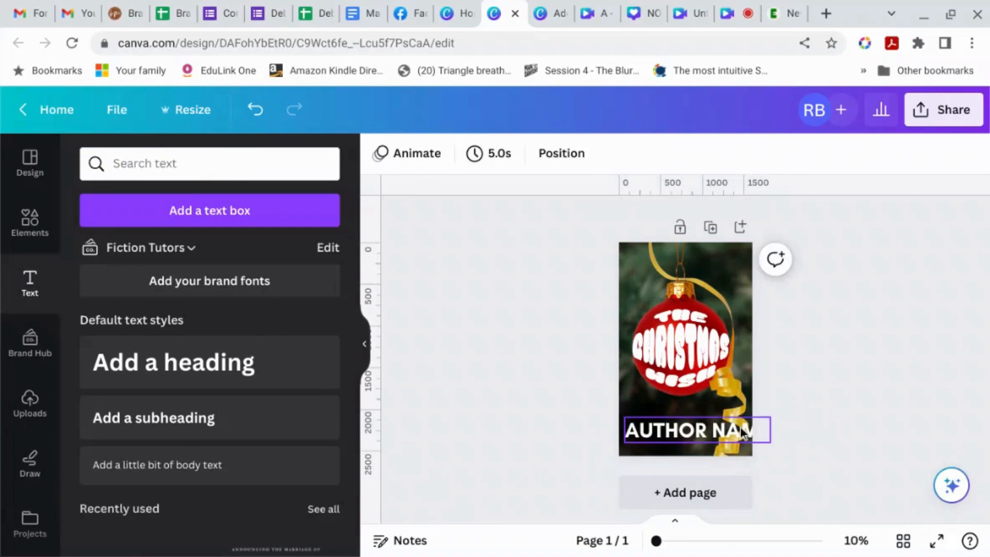
click(667, 415)
drag(638, 421, 695, 429)
click(855, 428)
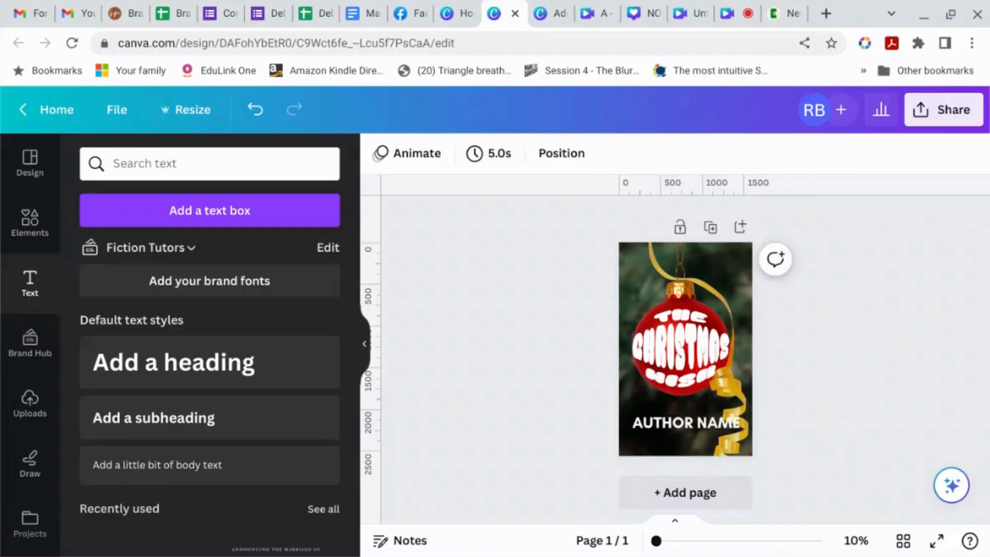
Apply the Lift effect to AUTHOR NAME and move it down closer to the cover's bottom edge
click(688, 424)
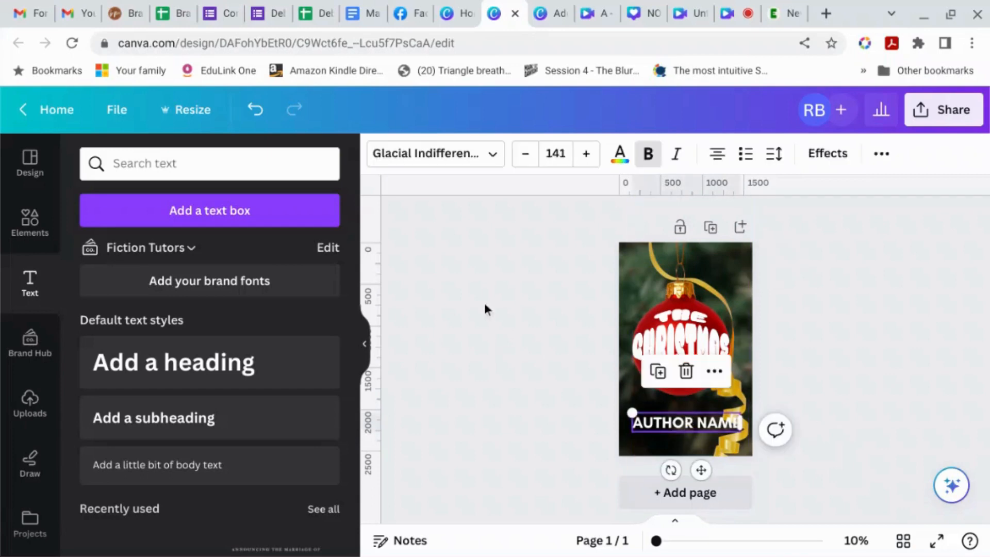
click(832, 161)
click(308, 275)
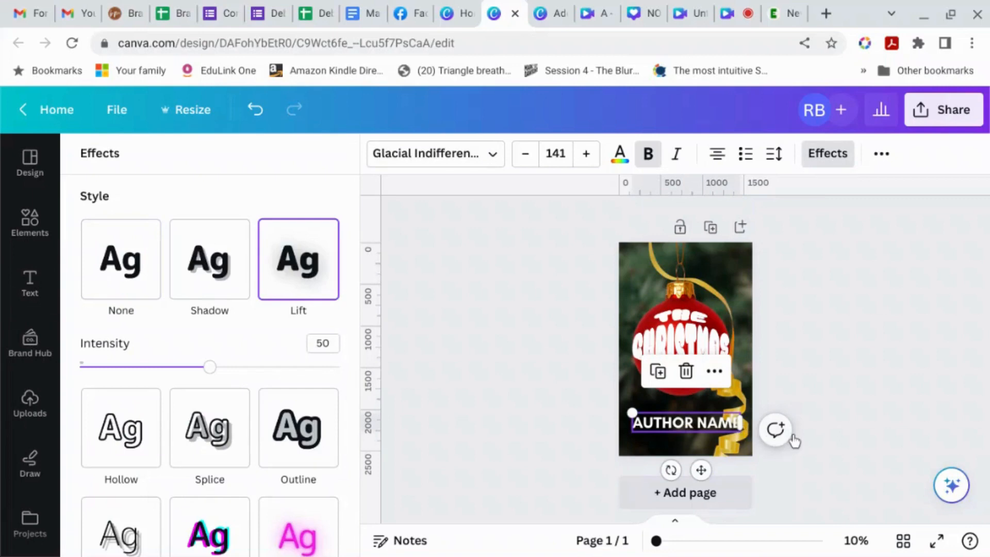
click(854, 460)
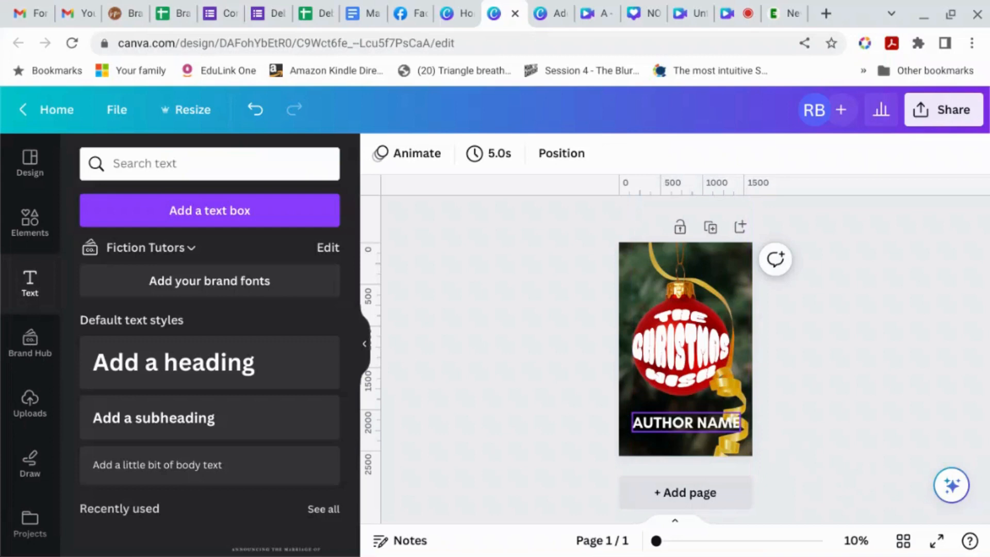
drag(717, 431, 717, 439)
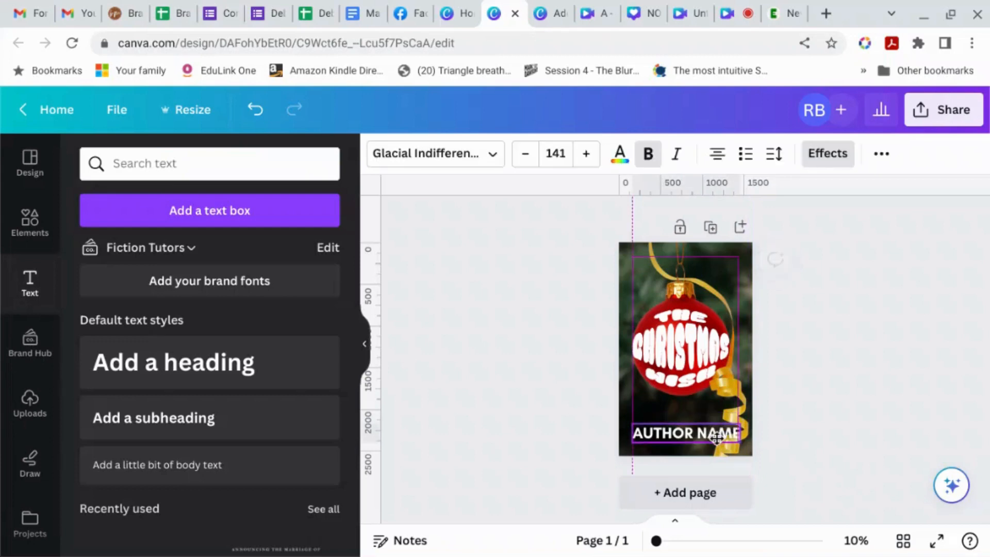
click(842, 433)
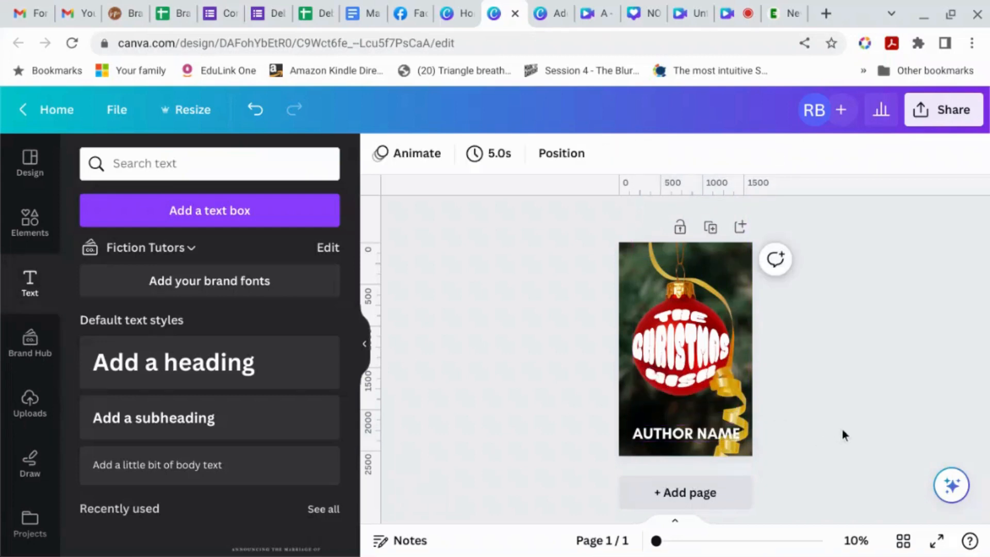
Add a heading reading "strapline goes here" and move it between the bauble and the author name
click(201, 367)
key(BackSpace)
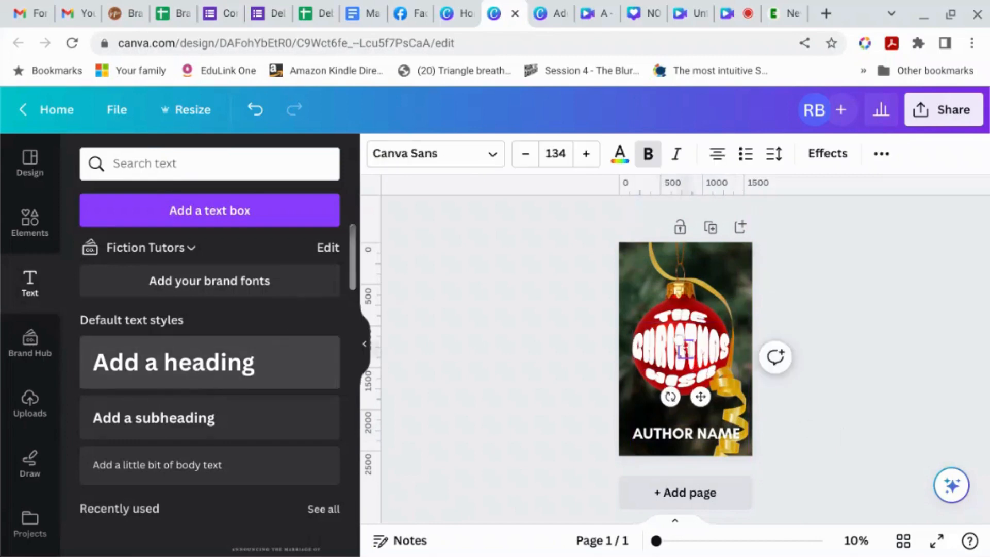
text(strapline goes here)
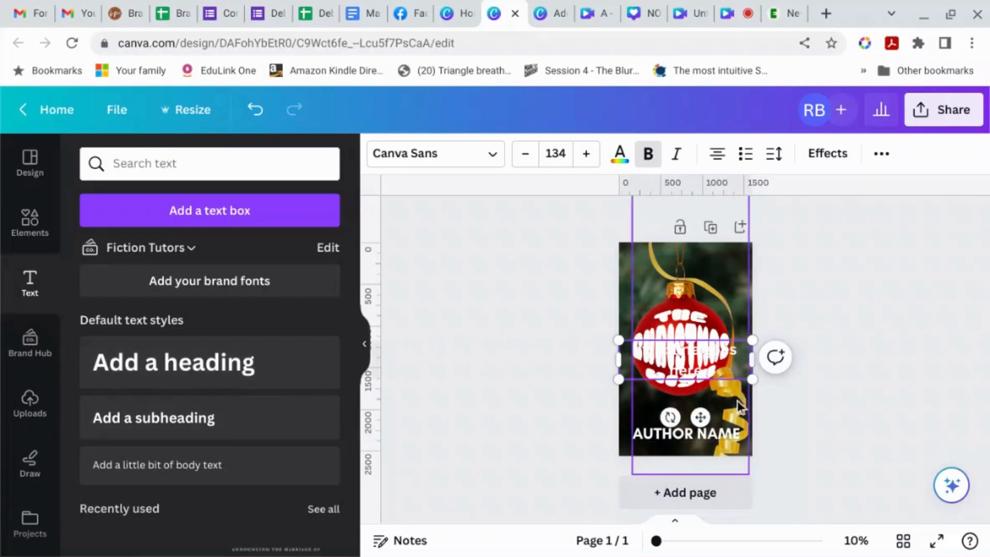
drag(699, 417, 703, 464)
click(676, 417)
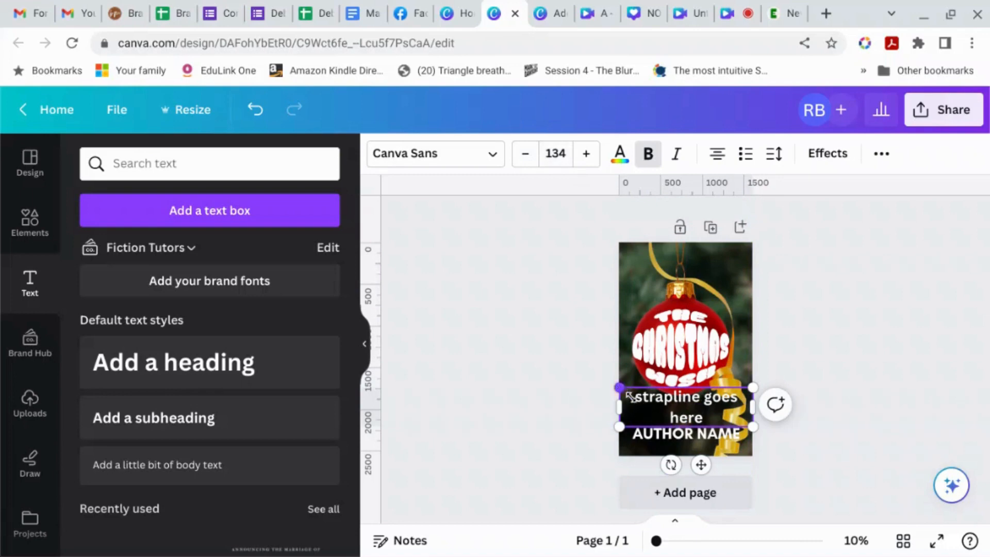
Shrink the strapline to about size 80.8, widen its text box and shift it towards the cover's centre above the author name
drag(620, 388, 671, 418)
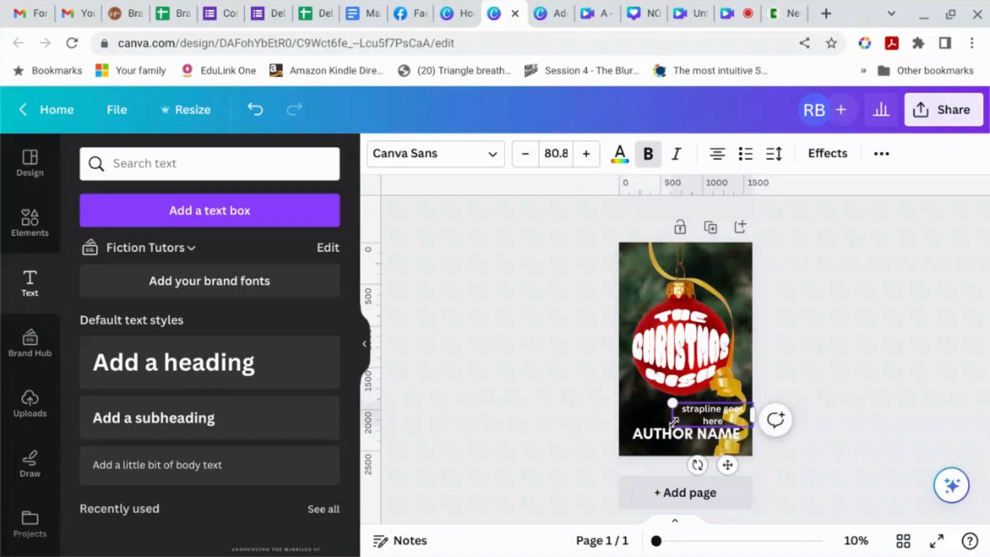
drag(754, 419, 779, 409)
drag(744, 444, 700, 463)
click(908, 421)
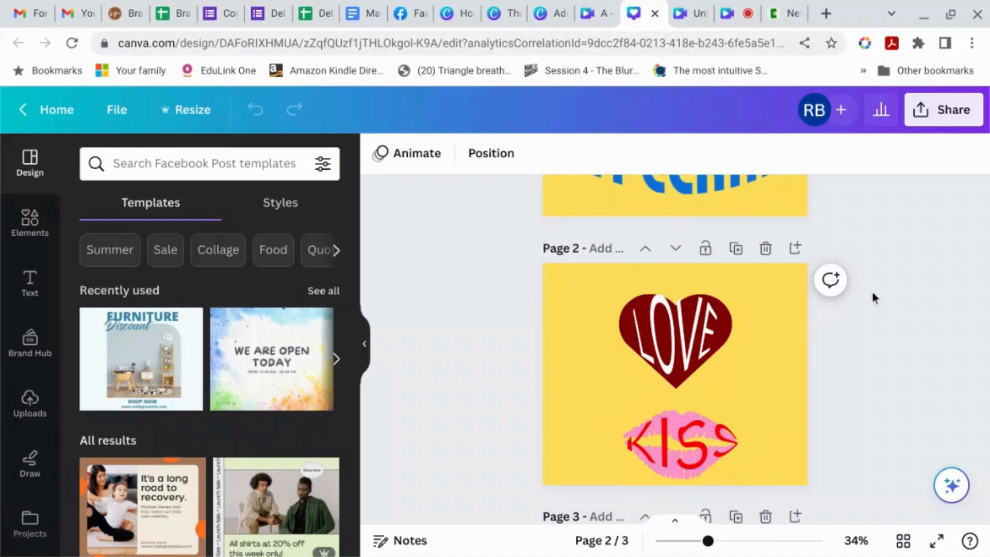
Review the other TypeCraft example designs, playing the murder-mystery title video and viewing both pages of the sample book covers
scroll(874, 294, up, 2)
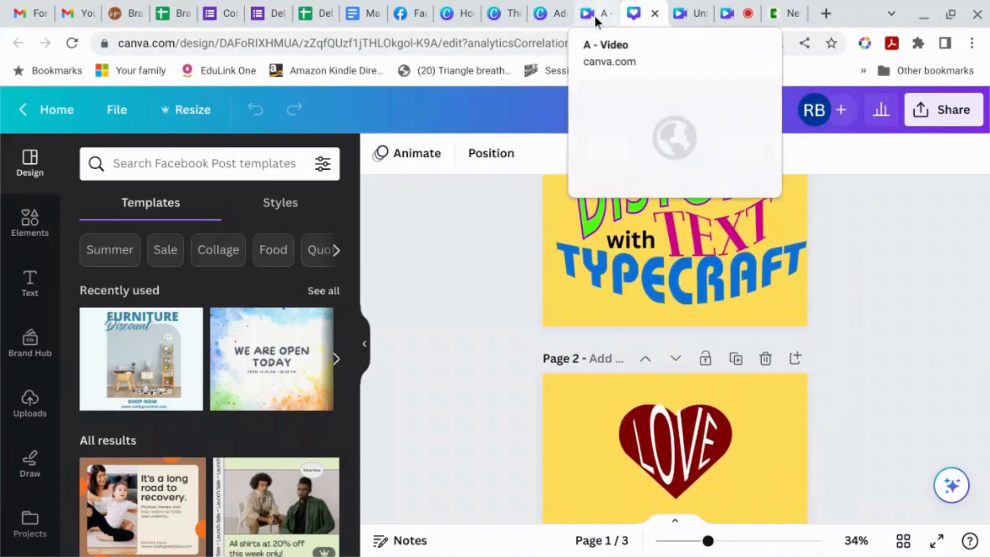
click(596, 21)
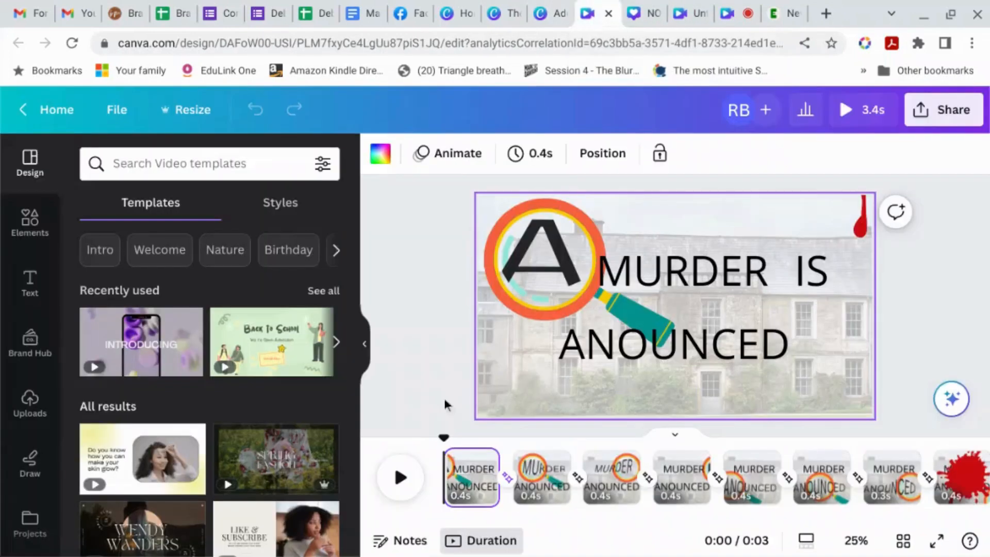
click(400, 479)
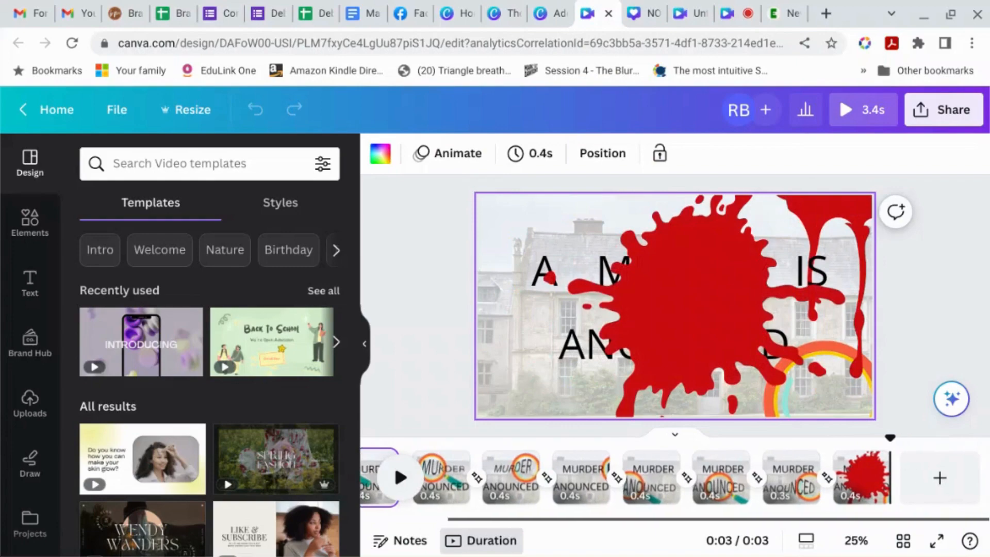
click(556, 14)
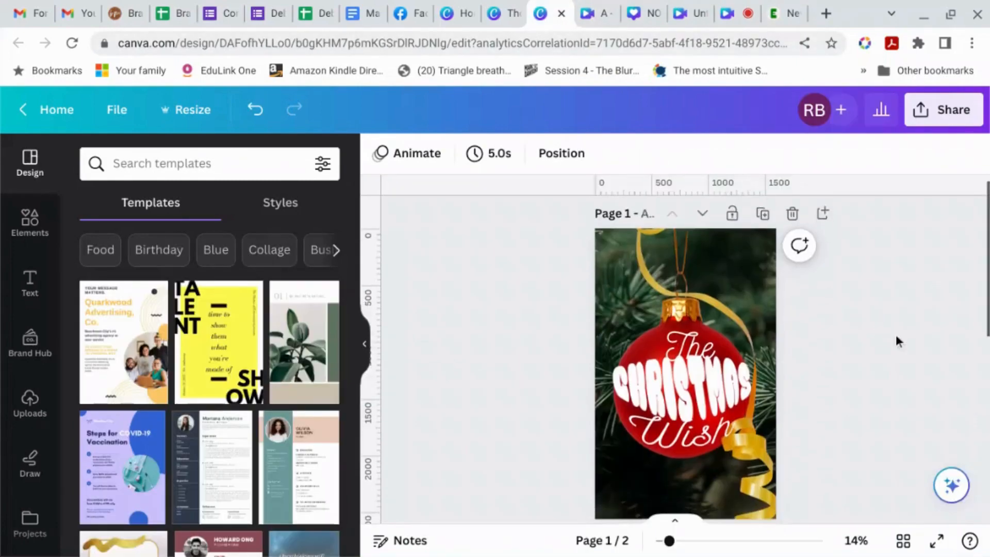
scroll(896, 336, down, 5)
scroll(896, 336, down, 3)
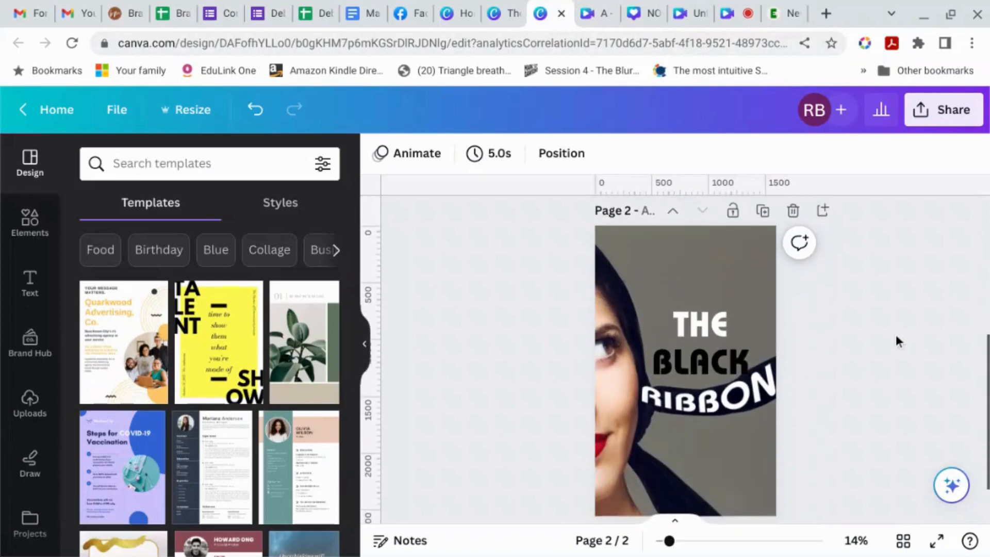